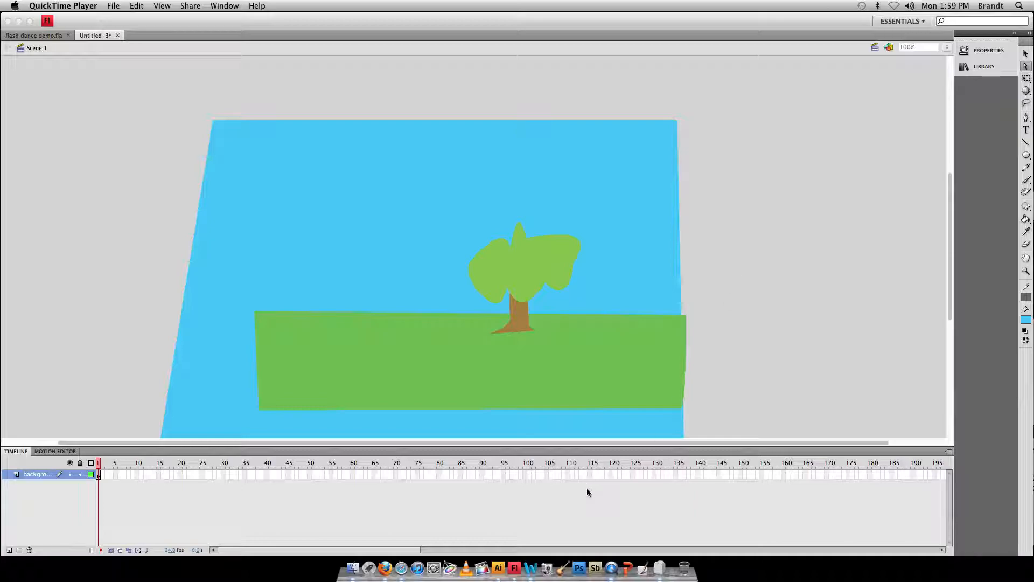
Switch to Illustrator and give every path in background test.ai a black 6 pt stroke
left_click(498, 568)
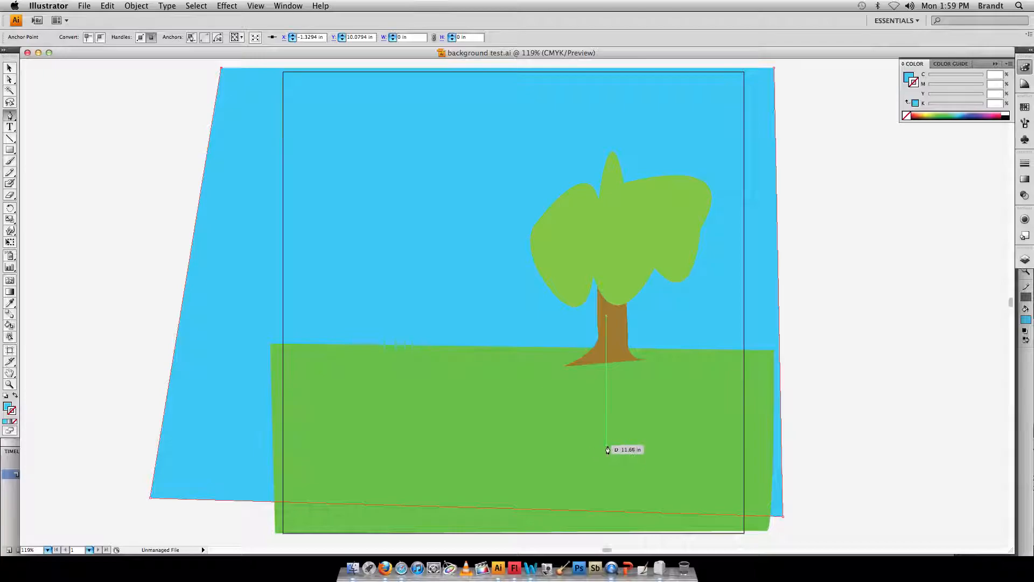
key("ctrl+super+Escape")
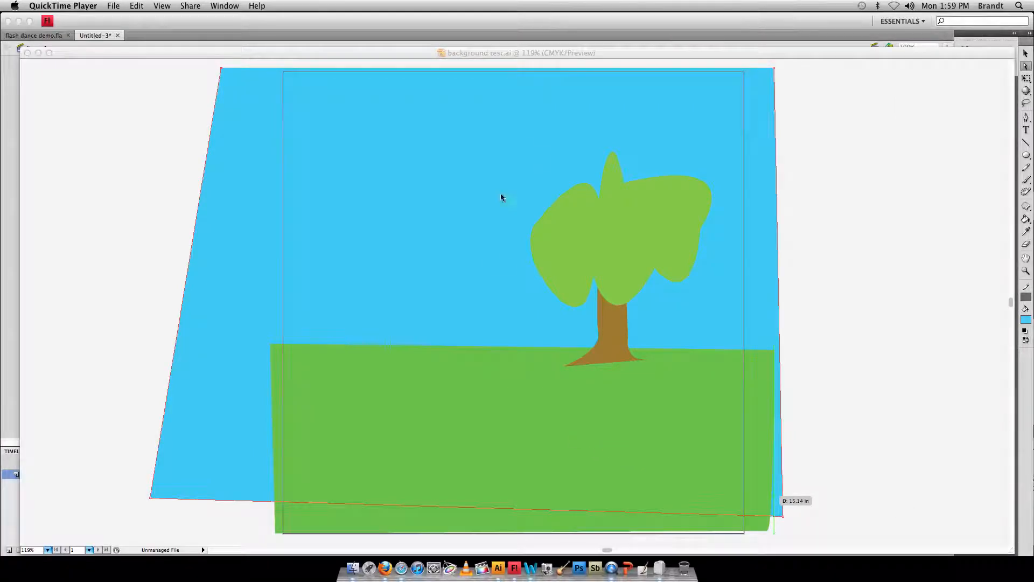
left_click(550, 46)
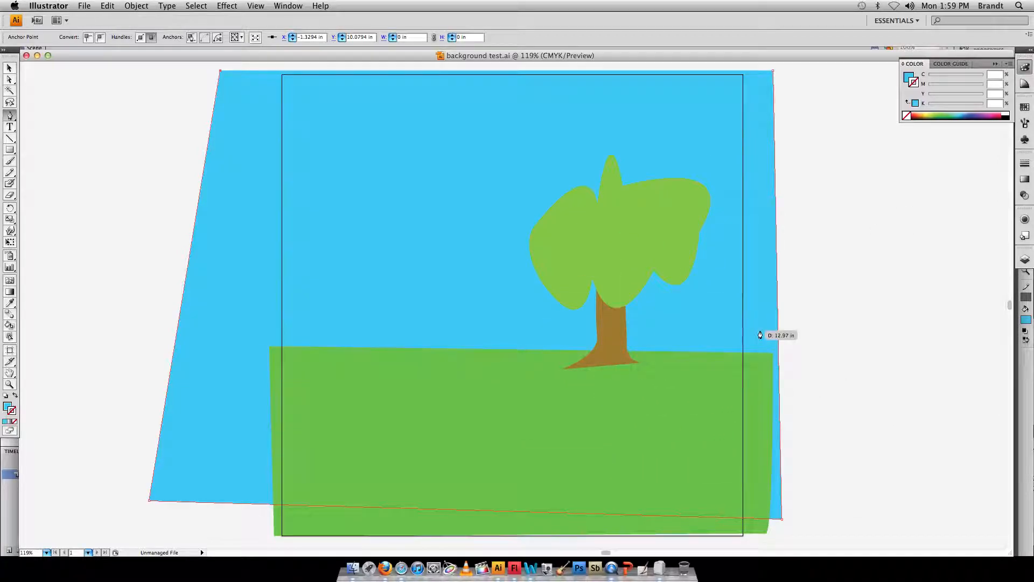
key("super+a")
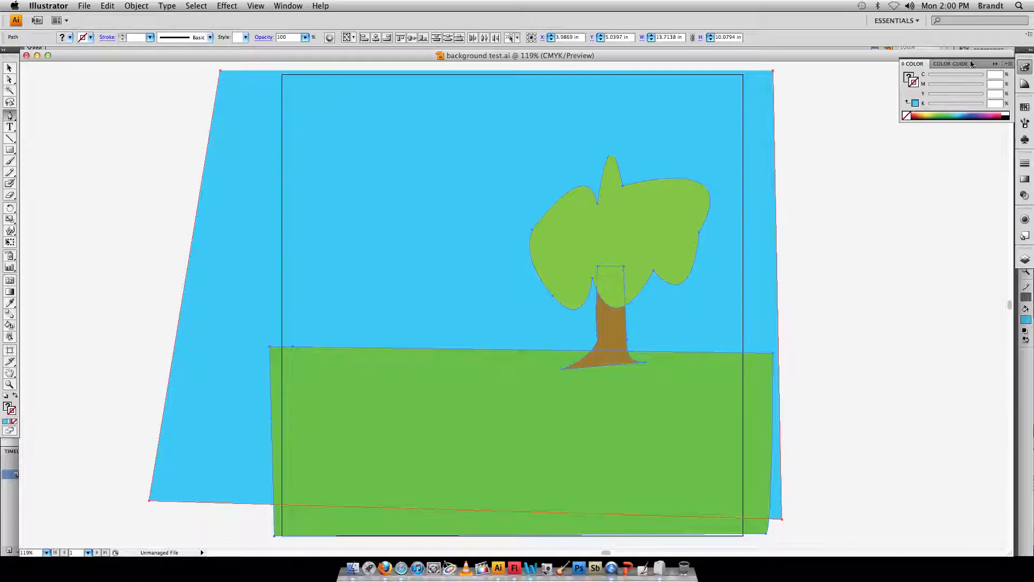
left_click(1006, 116)
left_click(122, 36)
left_click_drag(113, 127, 123, 129)
key("super+a")
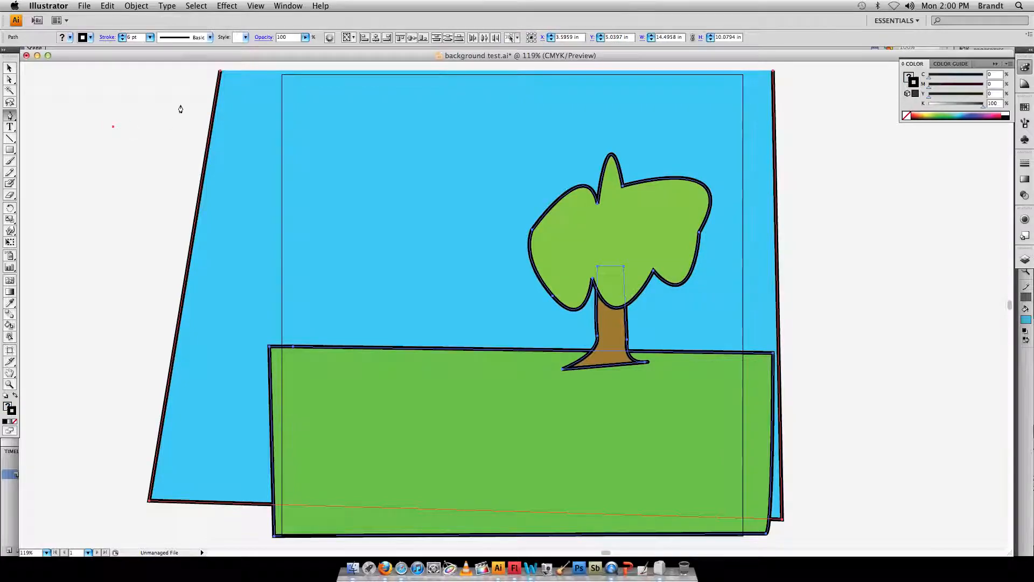
Remove the stroke from all the artwork's paths and deselect everything
left_click(907, 117)
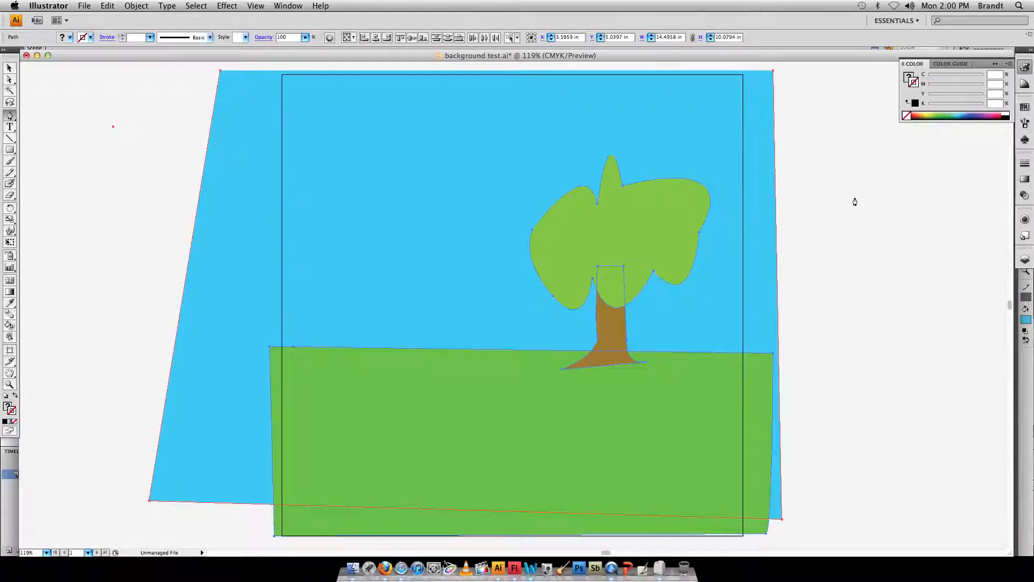
key("super+shift+a")
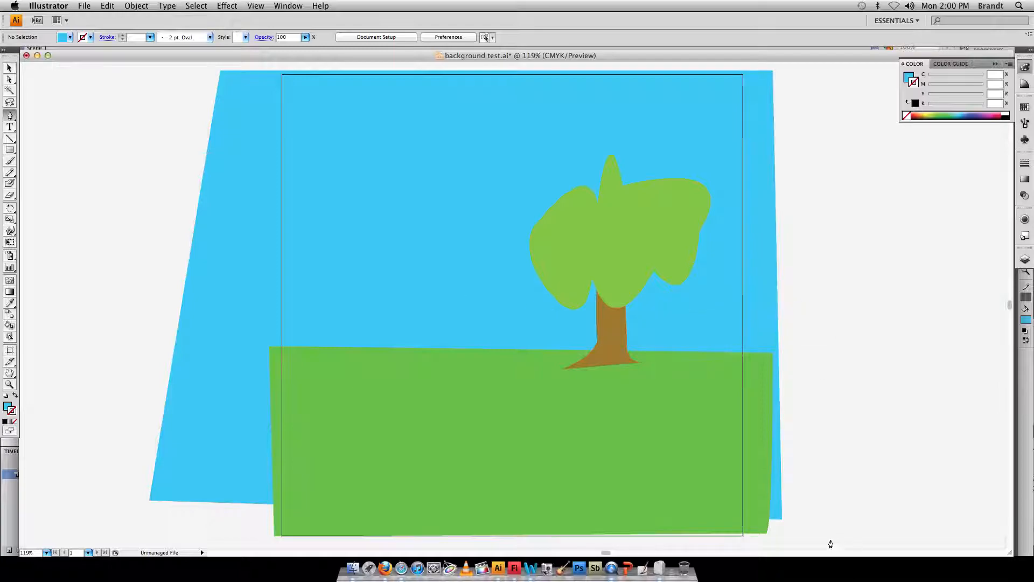
Select the entire background drawing in Illustrator and copy it to the clipboard
left_click(515, 569)
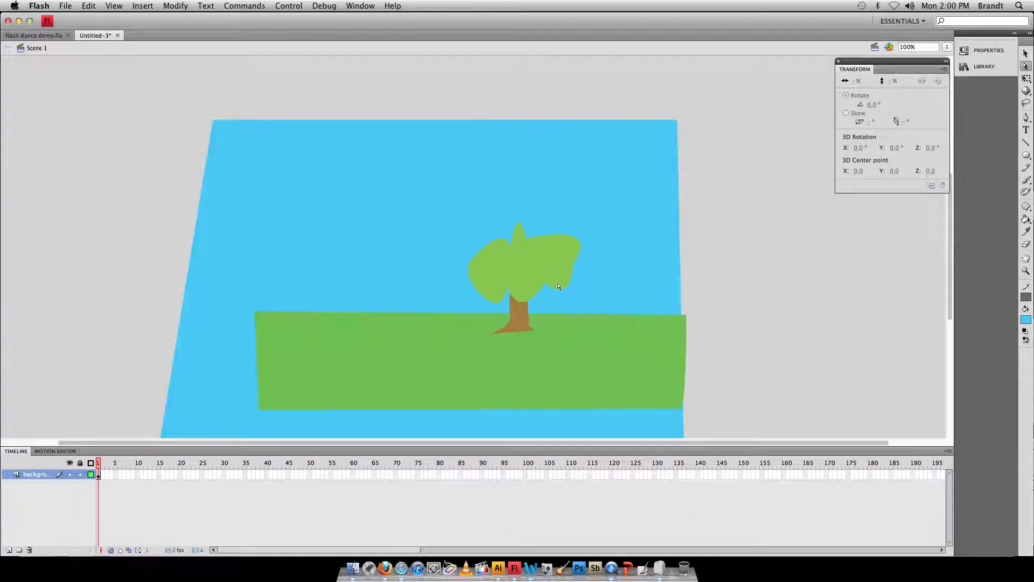
key("super+Tab")
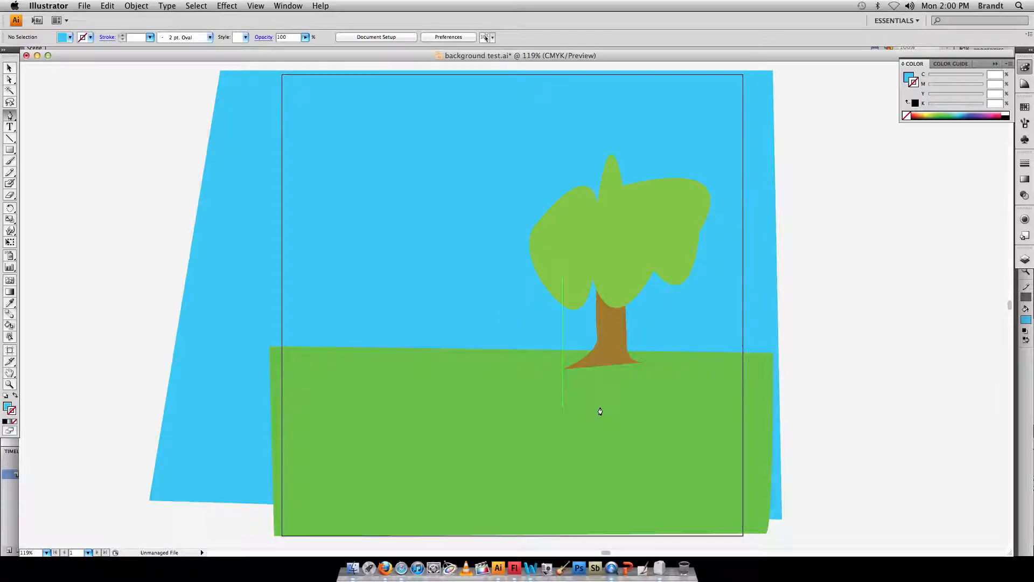
key("super+a")
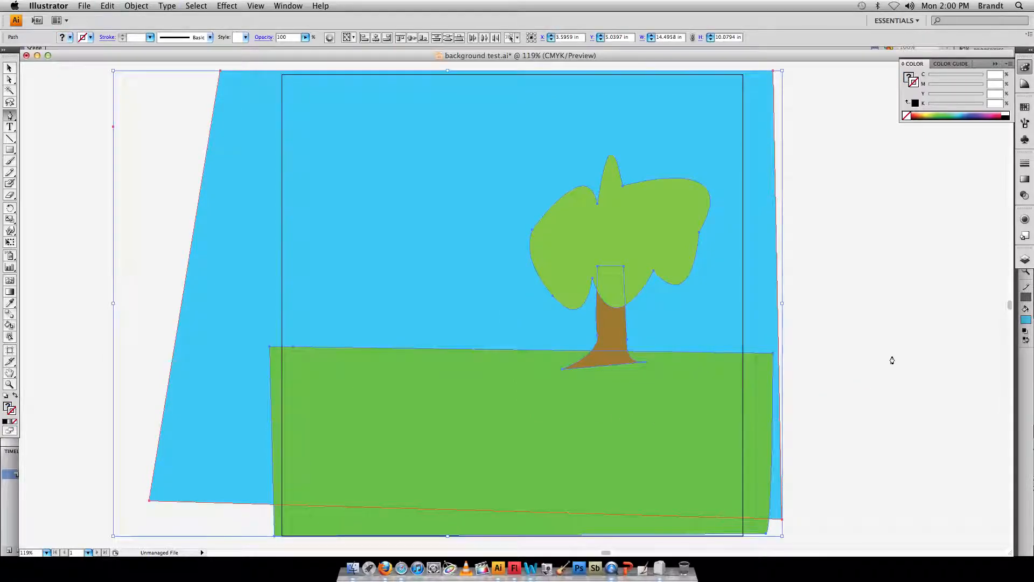
left_click(196, 5)
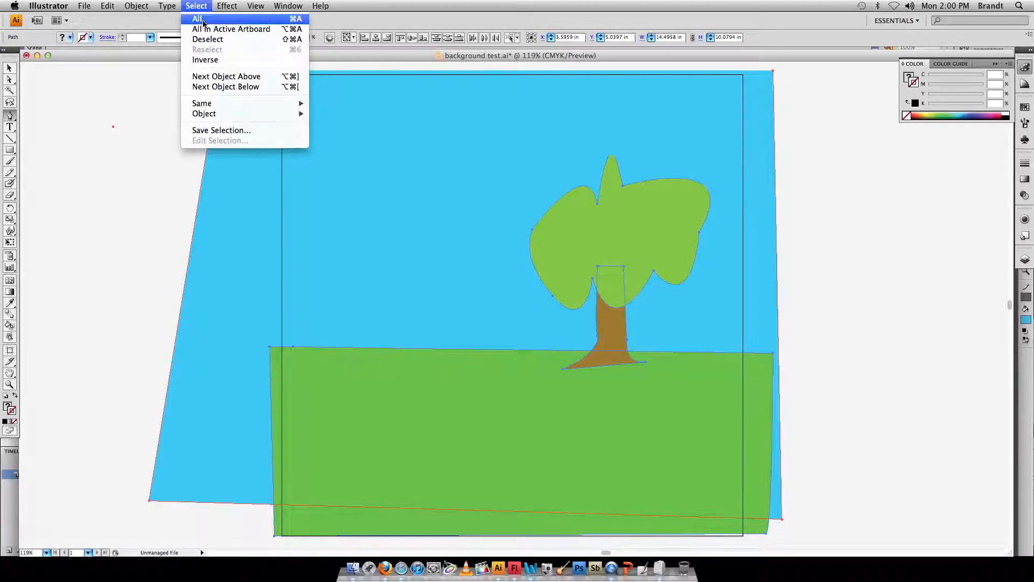
mouse_move(107, 6)
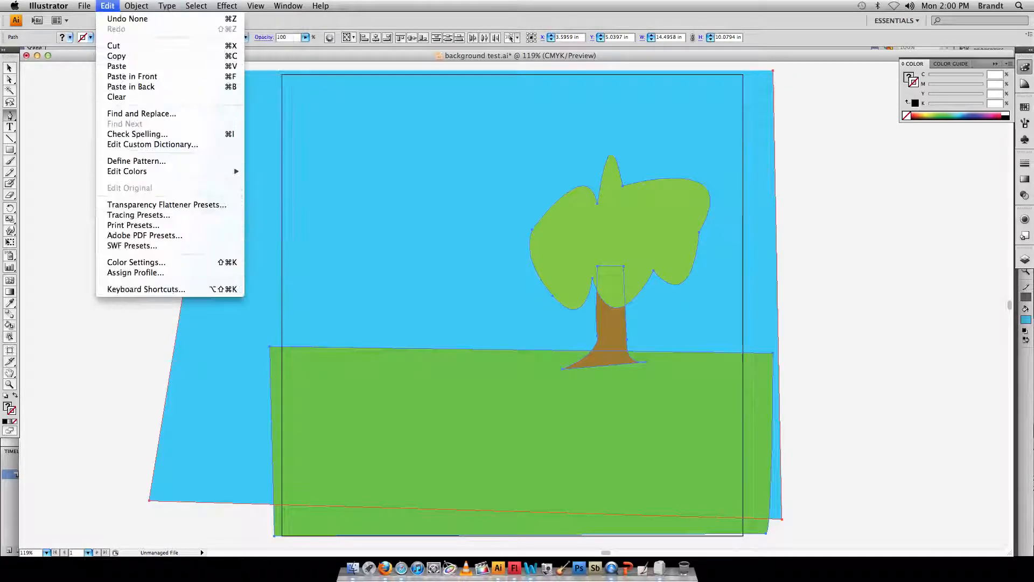
left_click(118, 56)
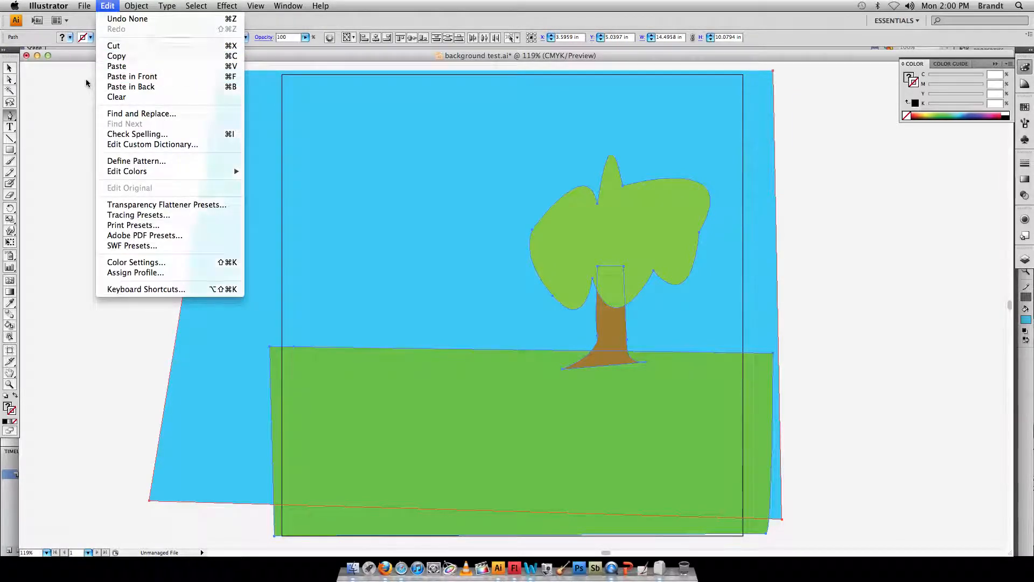
Switch to Flash and create a new Flash File (ActionScript 3.0) document
key("super+Tab")
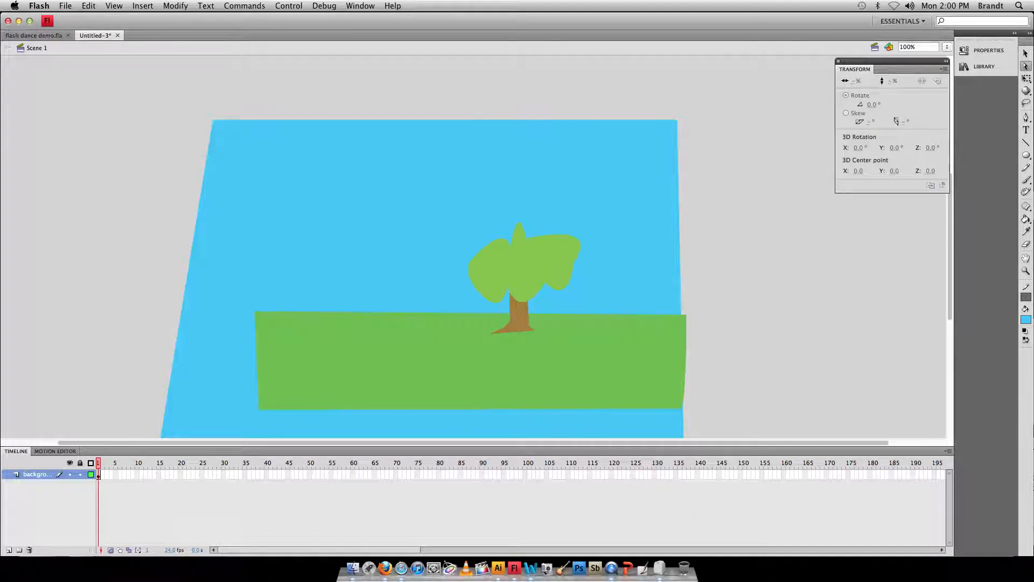
left_click(65, 6)
left_click(71, 18)
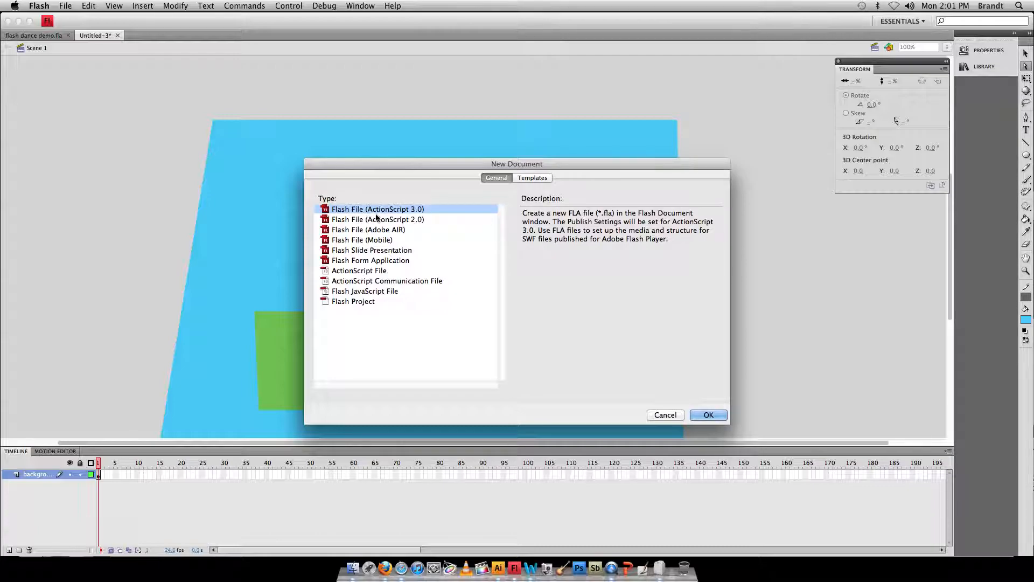
left_click(709, 415)
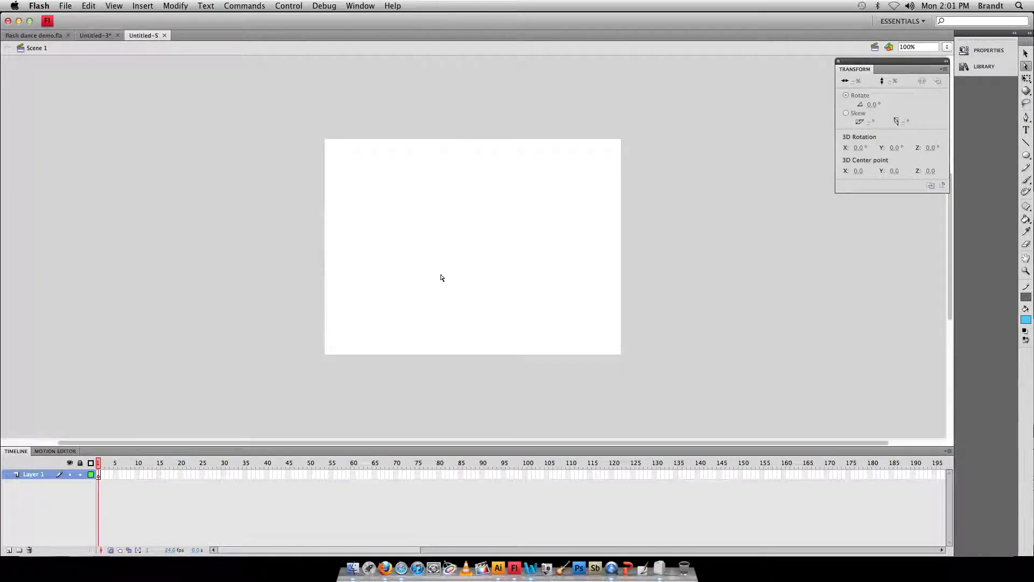
left_click(89, 6)
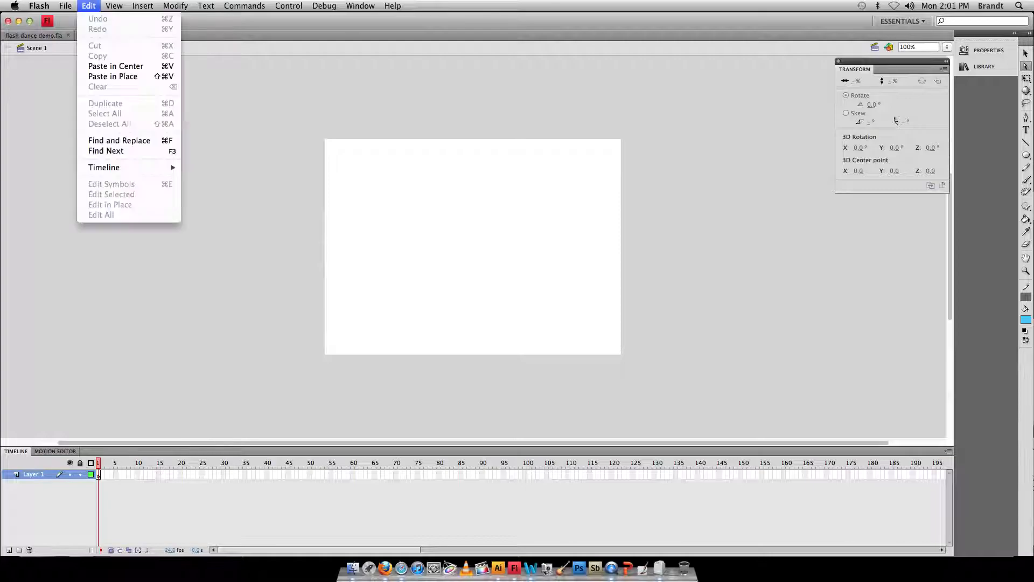
left_click(95, 67)
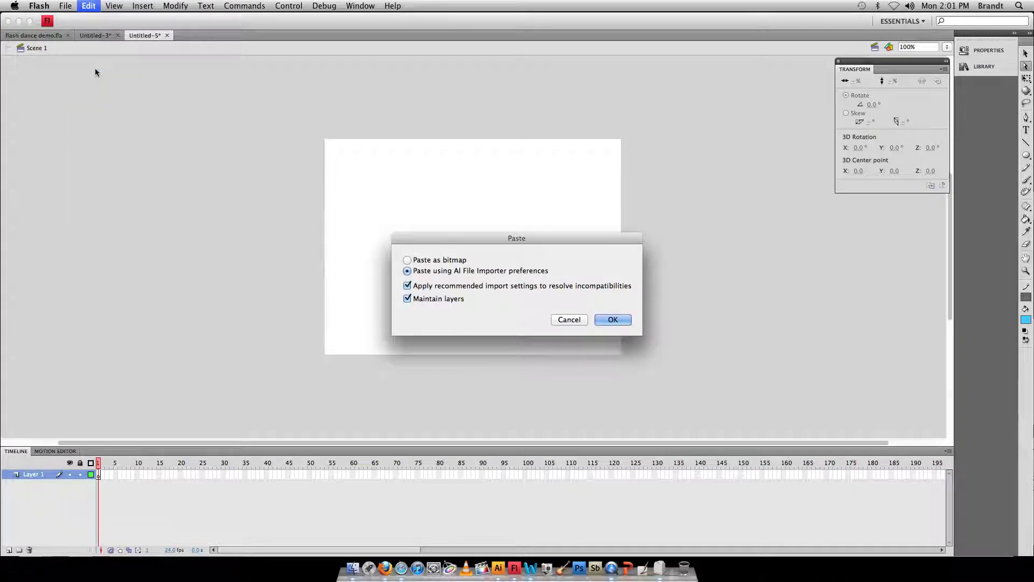
left_click(576, 321)
left_click(65, 5)
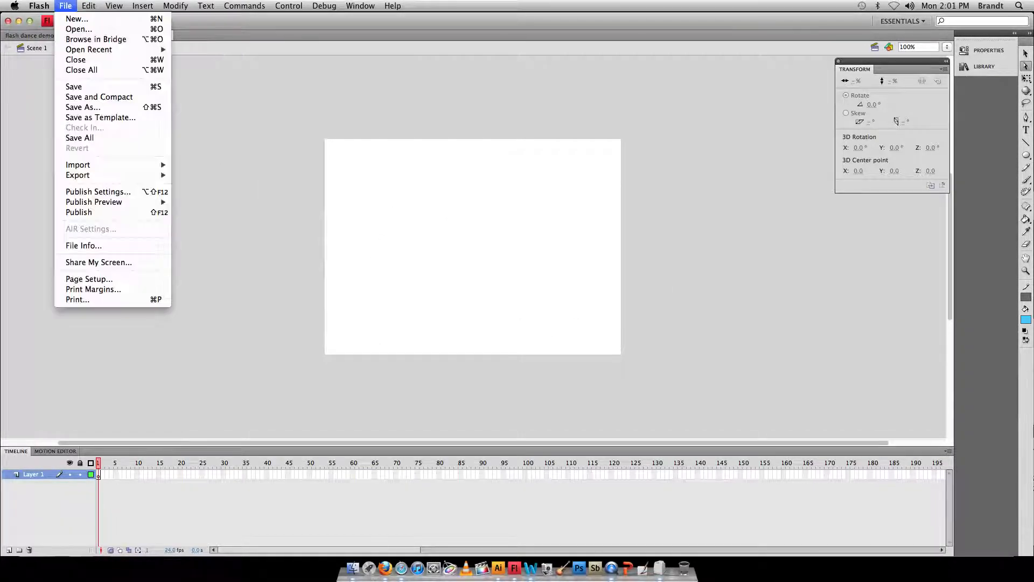
key("Escape")
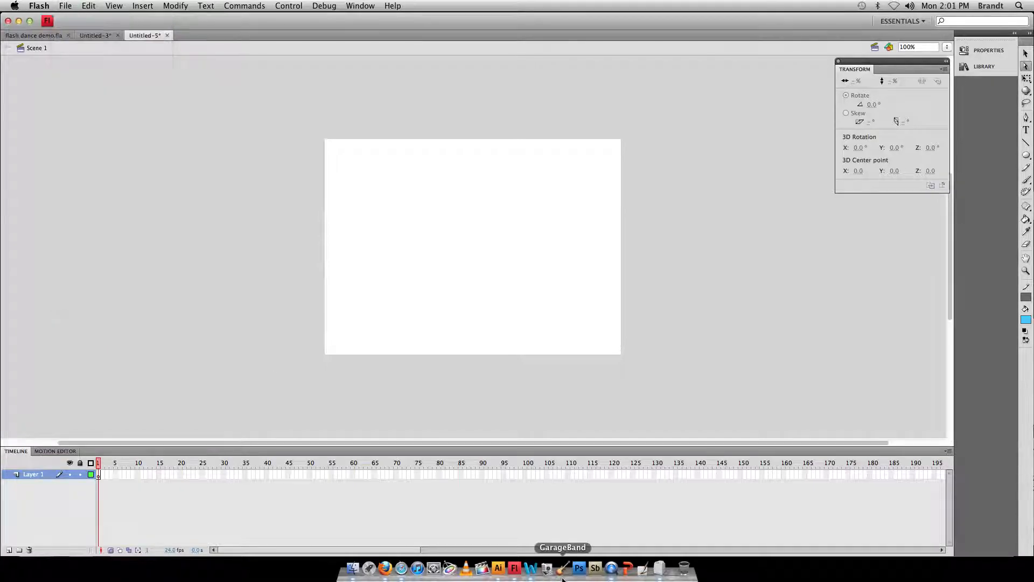
Switch to Finder and bring background test.ai from the Illustrator folder onto the empty Flash stage
left_click(368, 569)
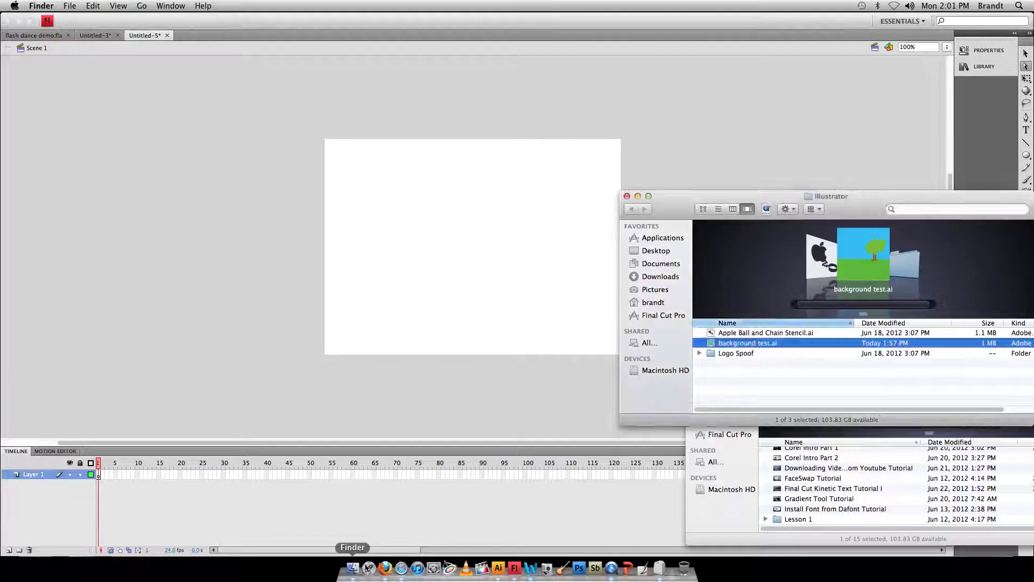
left_click(752, 348)
left_click_drag(753, 347, 487, 242)
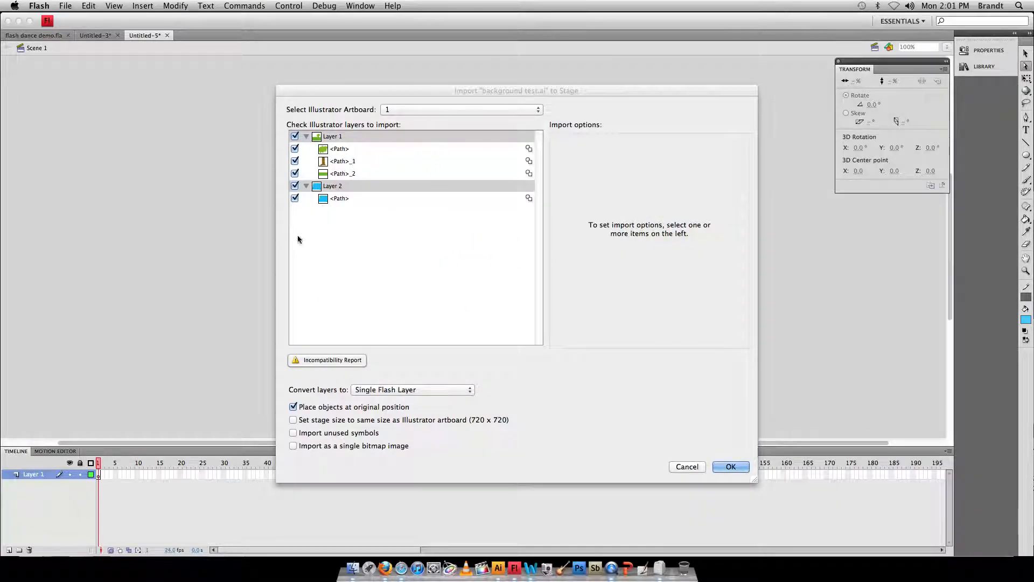
Import both Illustrator layers of background test.ai, converting them to a Single Flash Layer
left_click(306, 136)
left_click(306, 149)
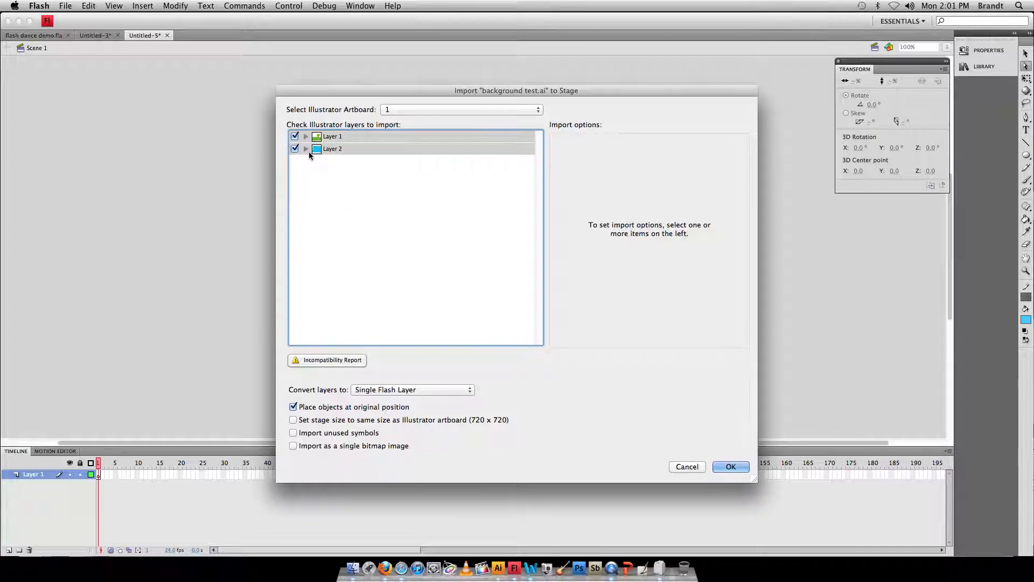
left_click(382, 389)
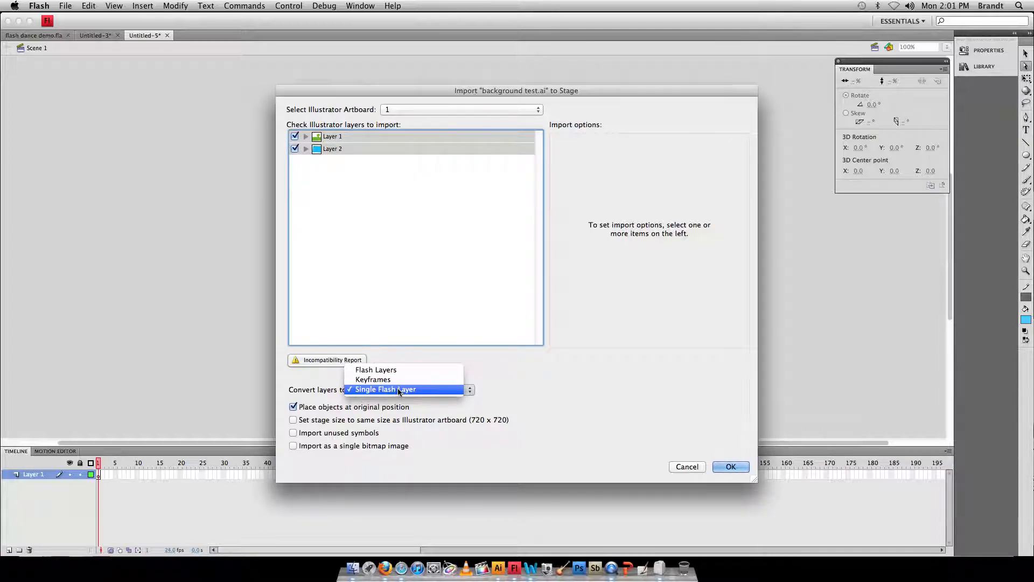
left_click(400, 390)
left_click(729, 465)
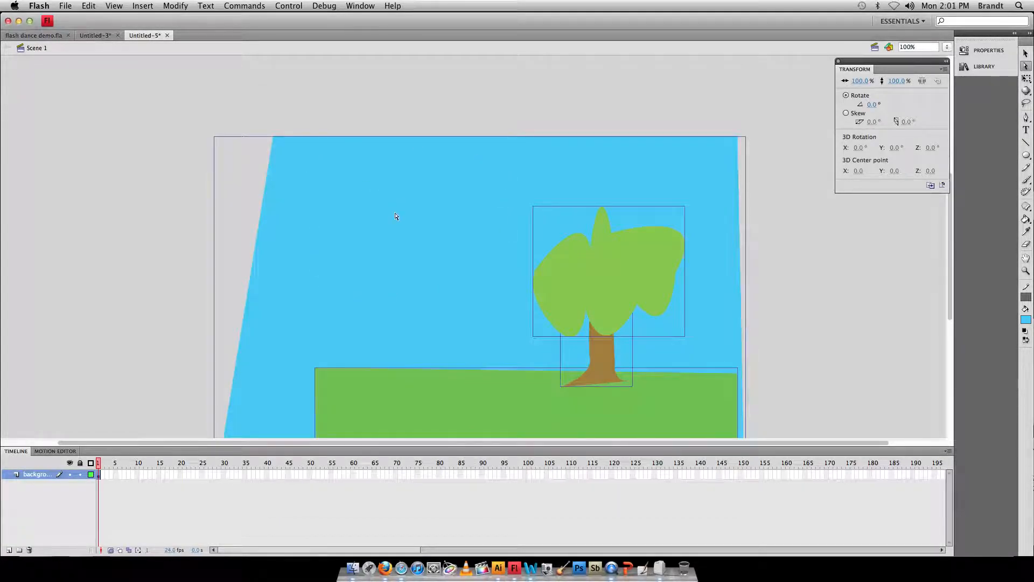
Move the imported artwork around the stage and position it so that it covers the white stage area
left_click_drag(404, 234, 335, 348)
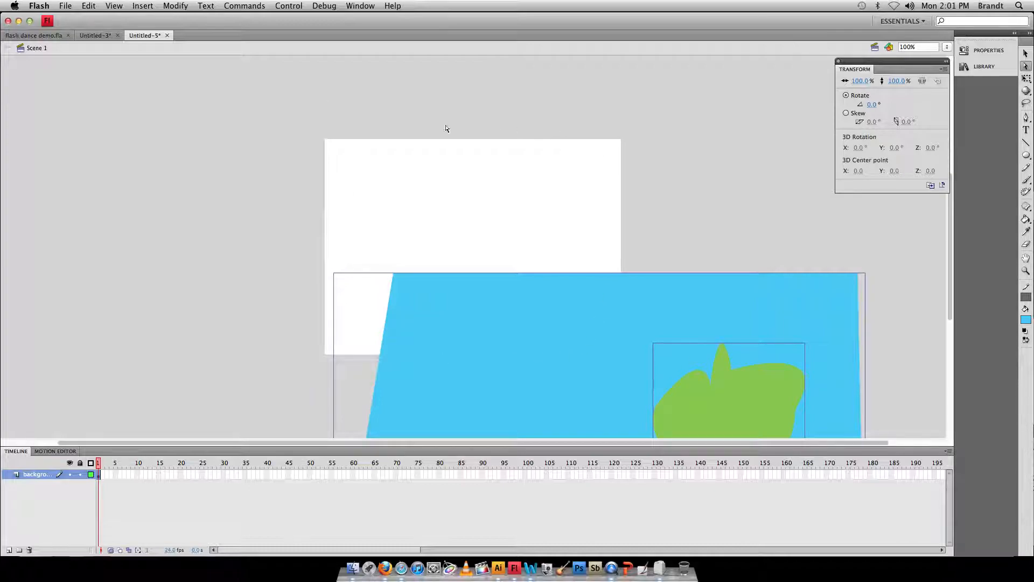
left_click_drag(579, 342, 480, 194)
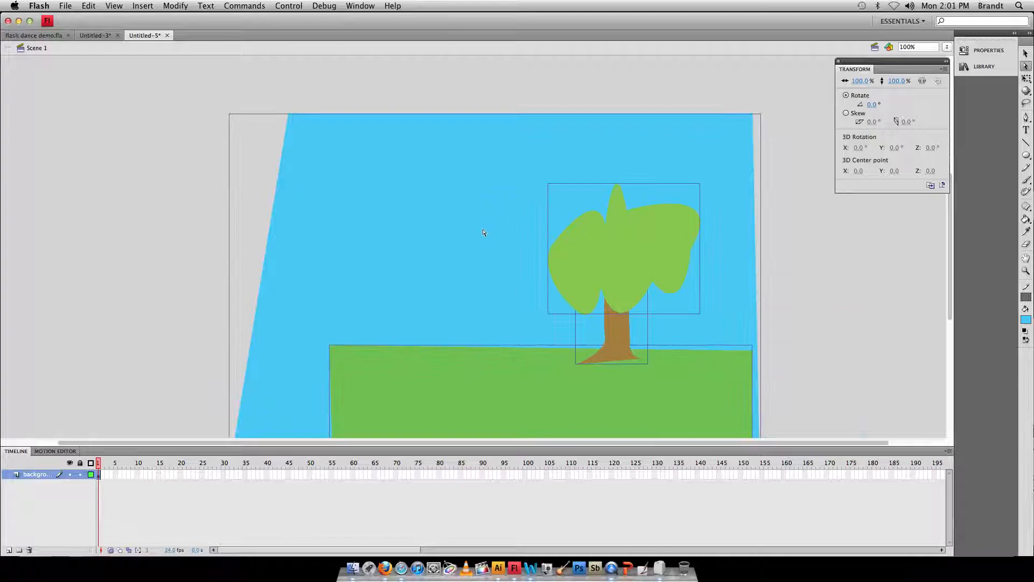
left_click_drag(483, 232, 461, 214)
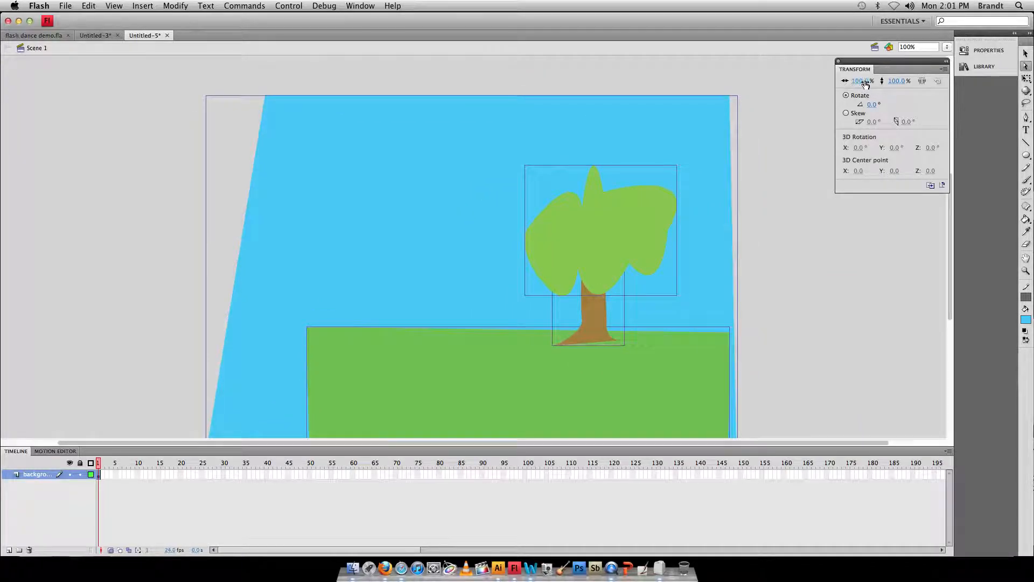
Scale the imported artwork to about 70.7% width and 67% height, reposition it over the stage, and deselect it
key("super+t")
key("super+t")
left_click(361, 5)
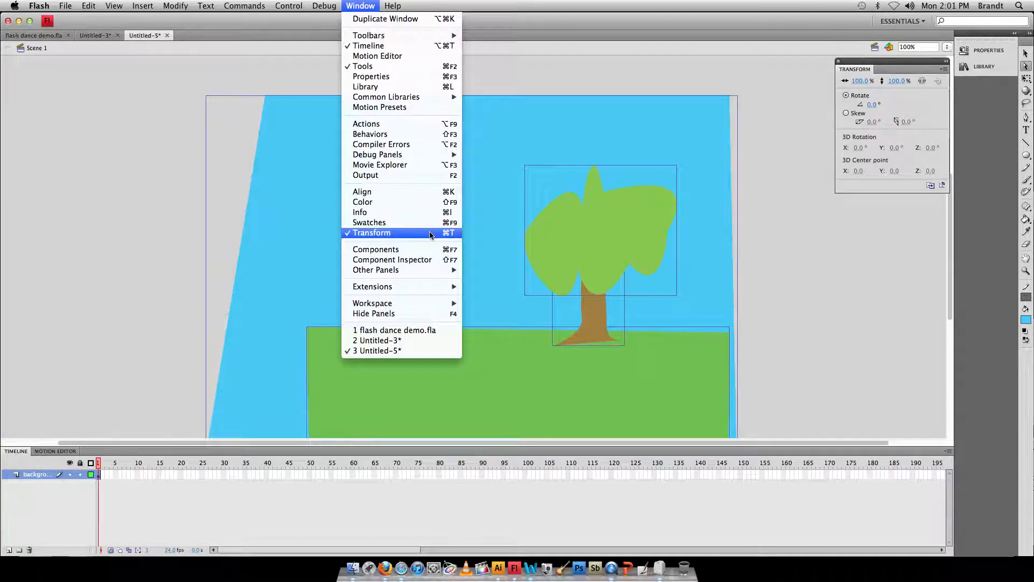
left_click(805, 216)
left_click_drag(865, 83, 895, 82)
left_click_drag(660, 215, 623, 189)
left_click(713, 196)
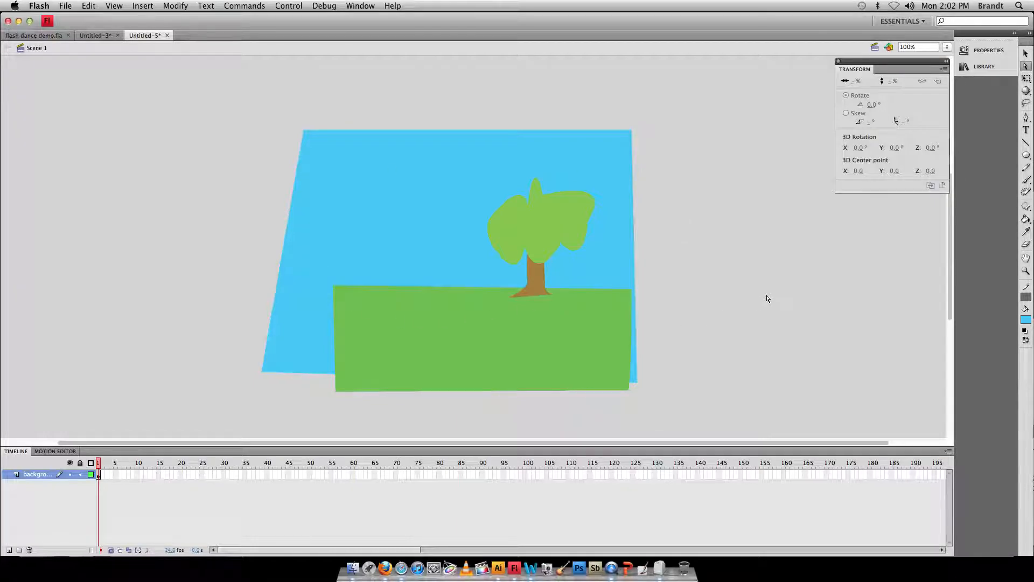
Test the movie to check how the background fills the stage, and close the preview
left_click(113, 6)
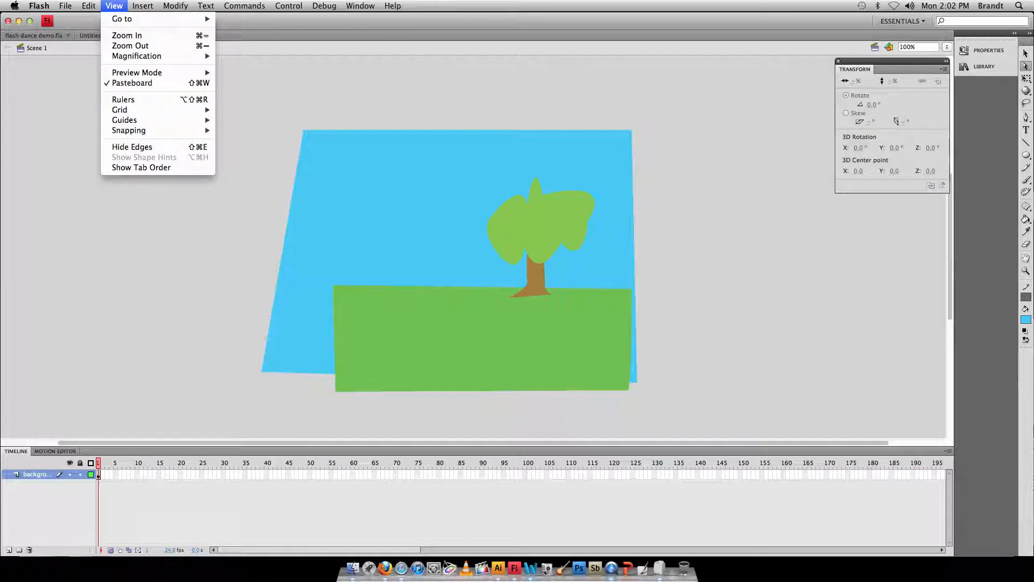
mouse_move(289, 6)
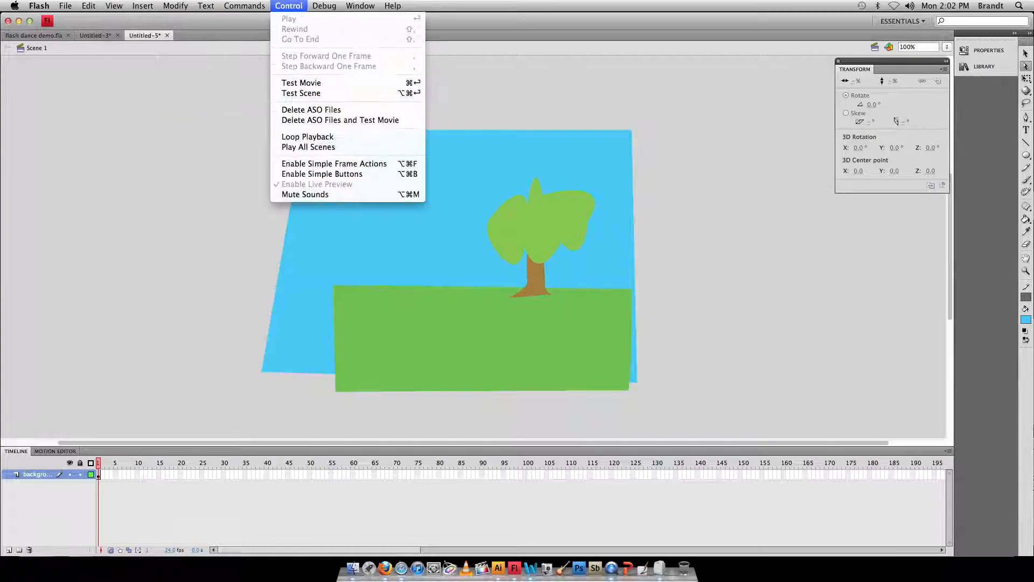
left_click(304, 84)
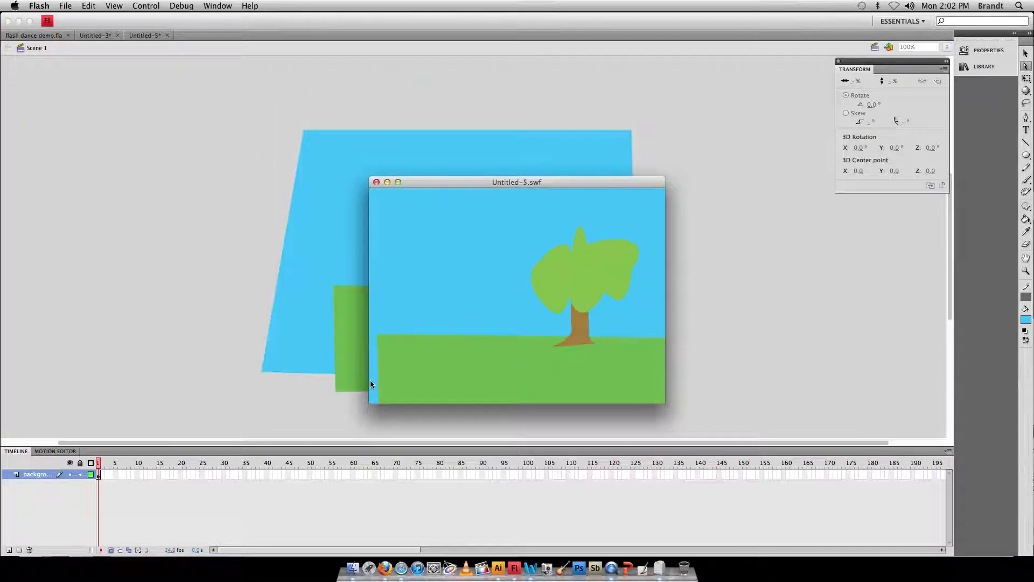
left_click(376, 182)
Enlarge the green ground shape and reposition it so that it extends past both sides of the stage
left_click(508, 345)
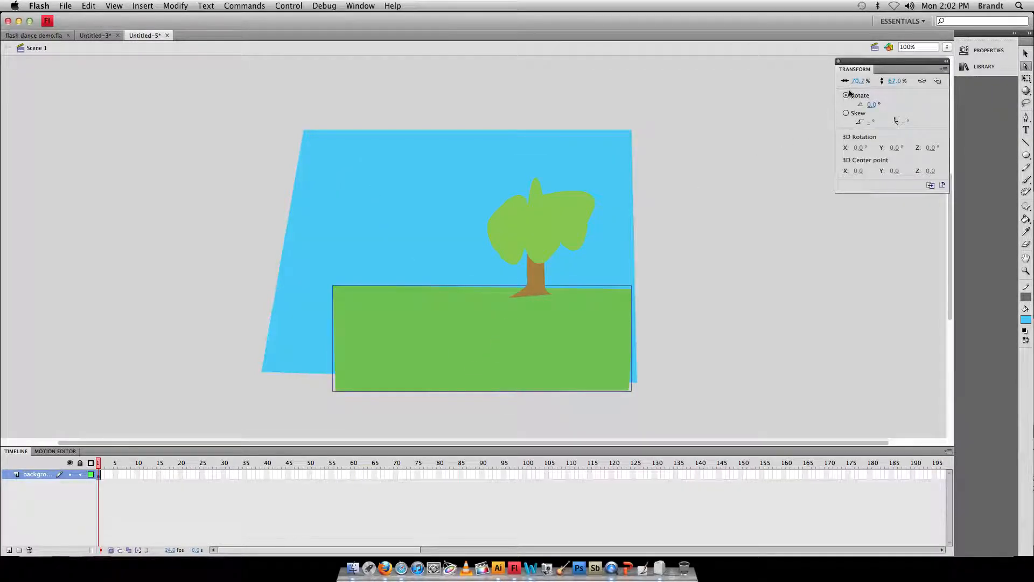
mouse_move(856, 84)
left_mouse_down()
mouse_move(895, 86)
mouse_move(862, 83)
left_mouse_up()
left_click(922, 81)
left_click_drag(620, 324, 606, 327)
left_click(691, 360)
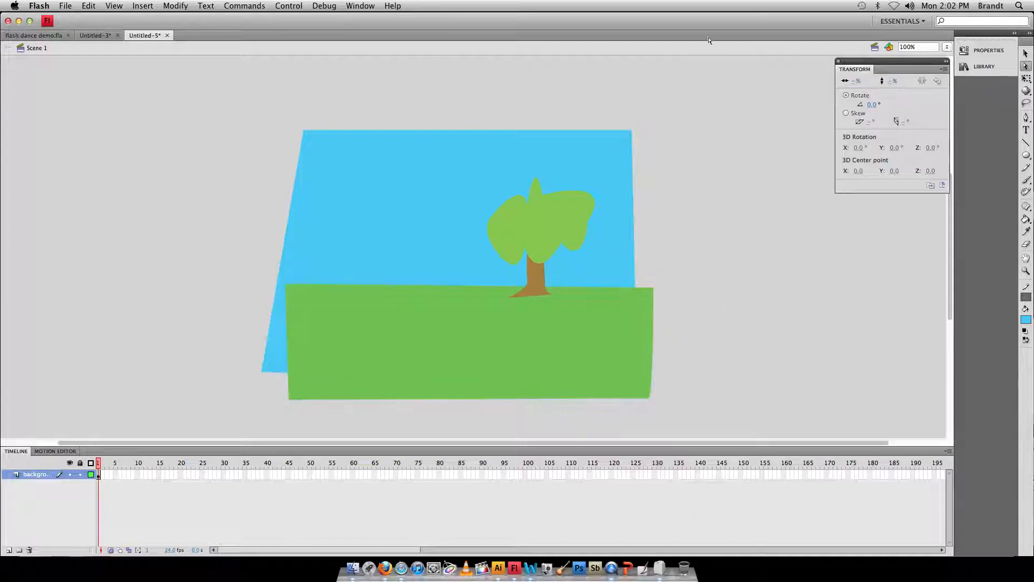
Select all the background artwork, move it up over the stage, increase its height slightly, and deselect it
left_click_drag(767, 91, 150, 490)
left_click(1027, 55)
left_click_drag(799, 86, 101, 465)
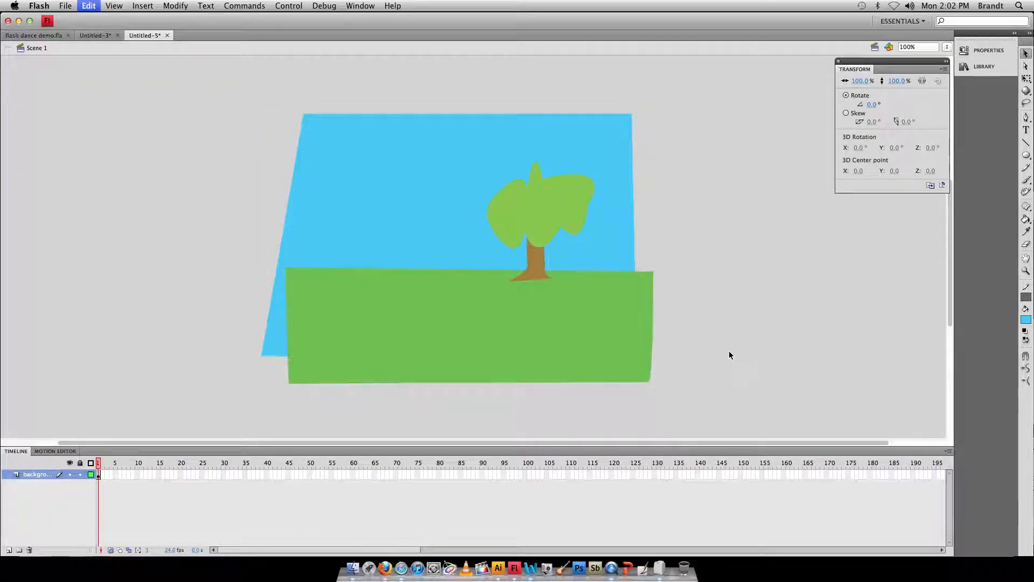
left_click(897, 81)
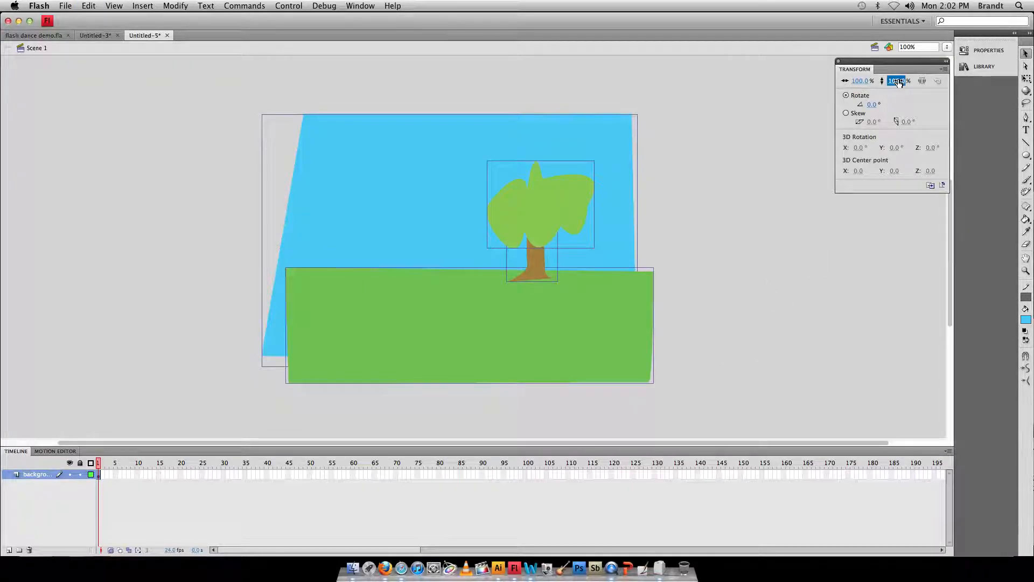
left_click(768, 177)
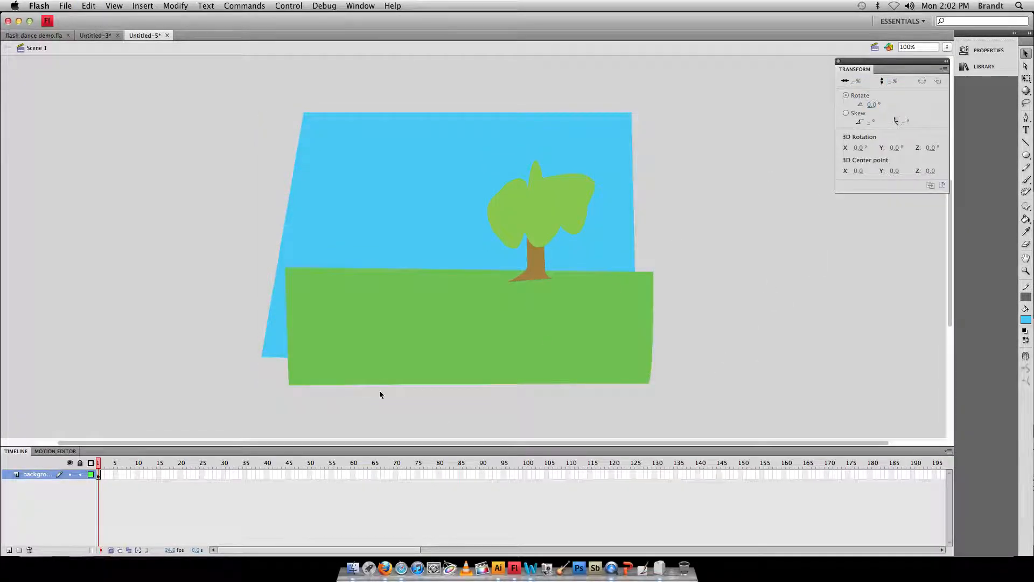
Name the artwork's layer background and lock it
left_click(34, 475)
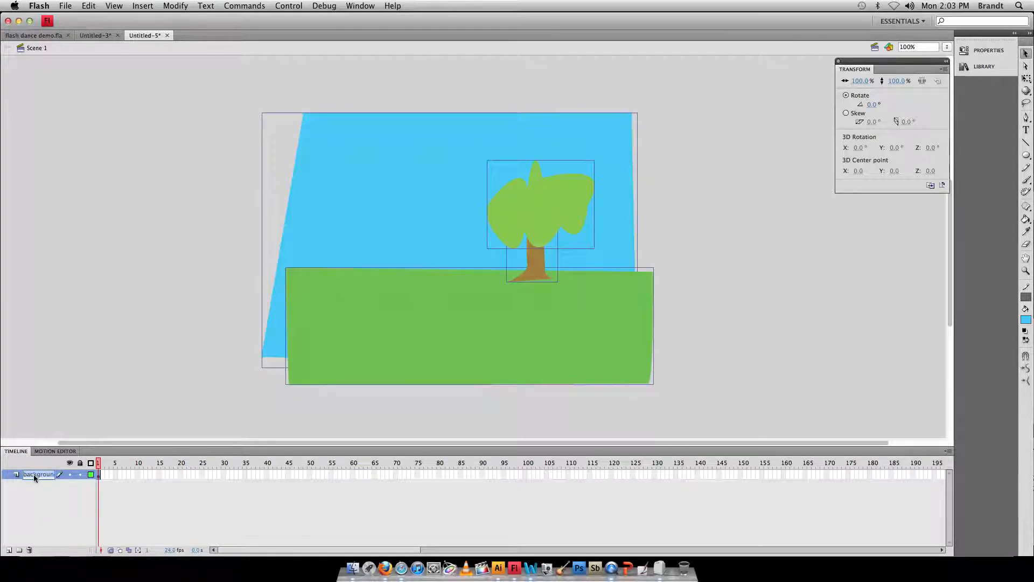
double_click(33, 474)
type("background")
left_click(36, 490)
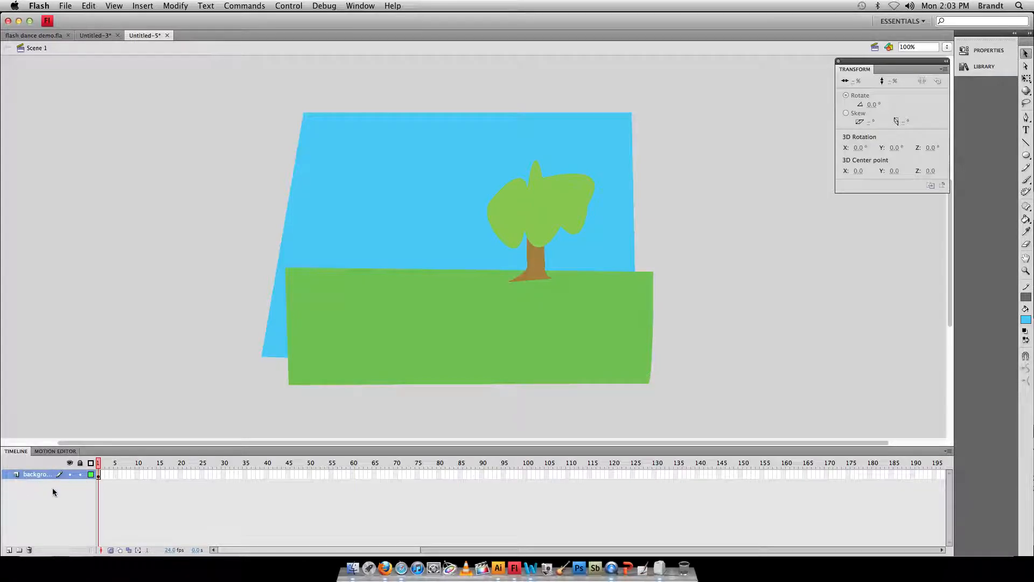
left_click(80, 474)
Add a new layer named figure 1 above the background layer and hide the background layer
left_click(10, 552)
double_click(38, 474)
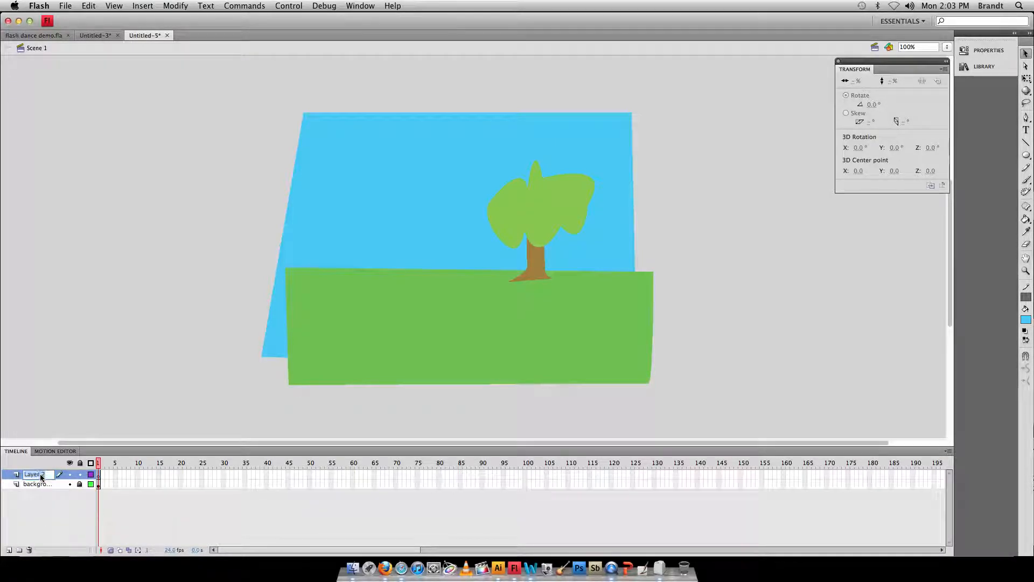
type("figure 1")
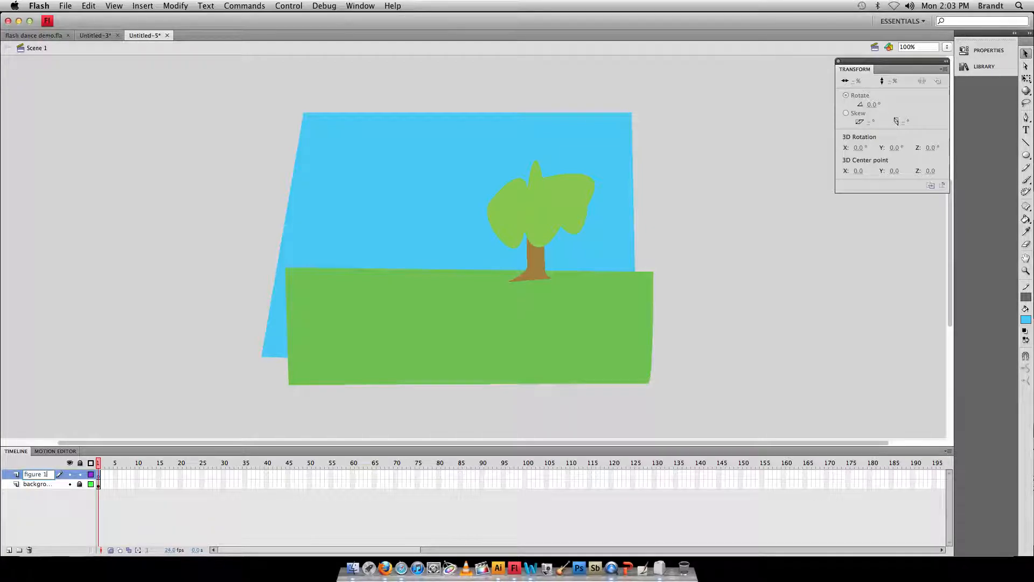
key("Return")
left_click(70, 484)
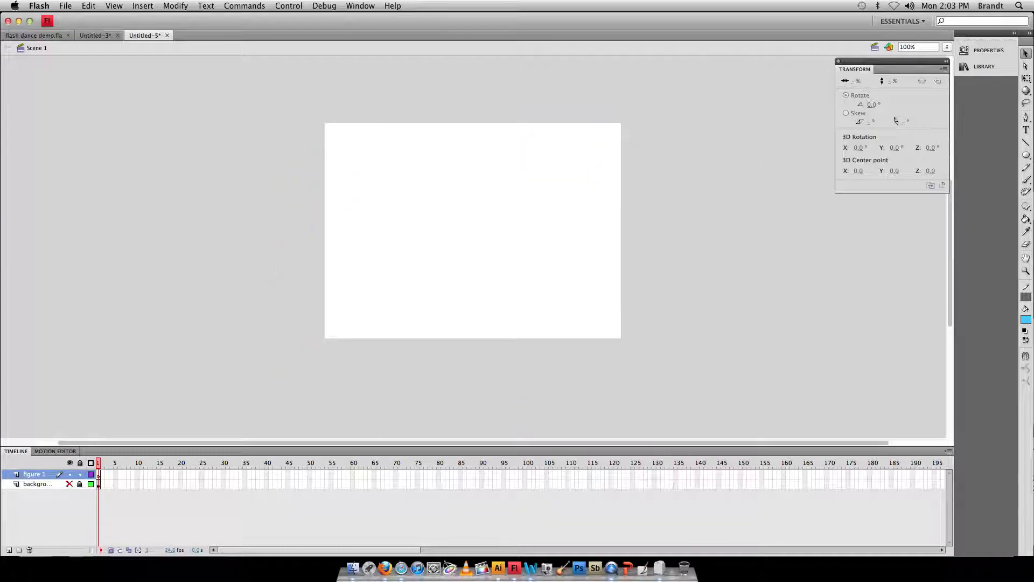
left_click(1026, 117)
left_click(373, 212)
left_click_drag(430, 237, 399, 268)
left_click_drag(505, 200, 568, 210)
left_click_drag(560, 262, 544, 286)
key("super+z")
key("super+z")
key("super+z")
key("super+z")
Draw a vertical line with the Line tool for a stick figure's torso near the stage's left side
left_click(1026, 143)
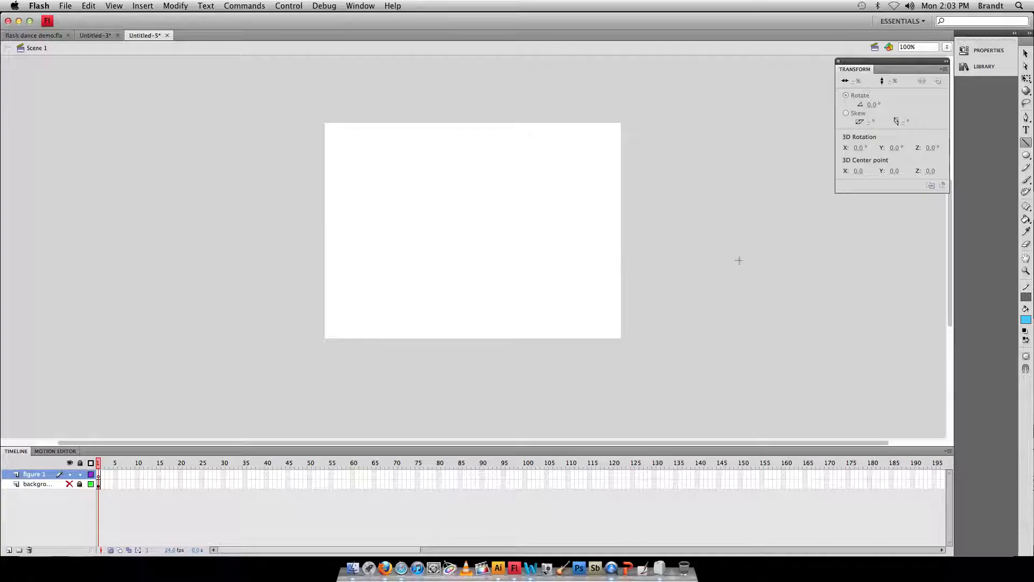
left_click(1023, 271)
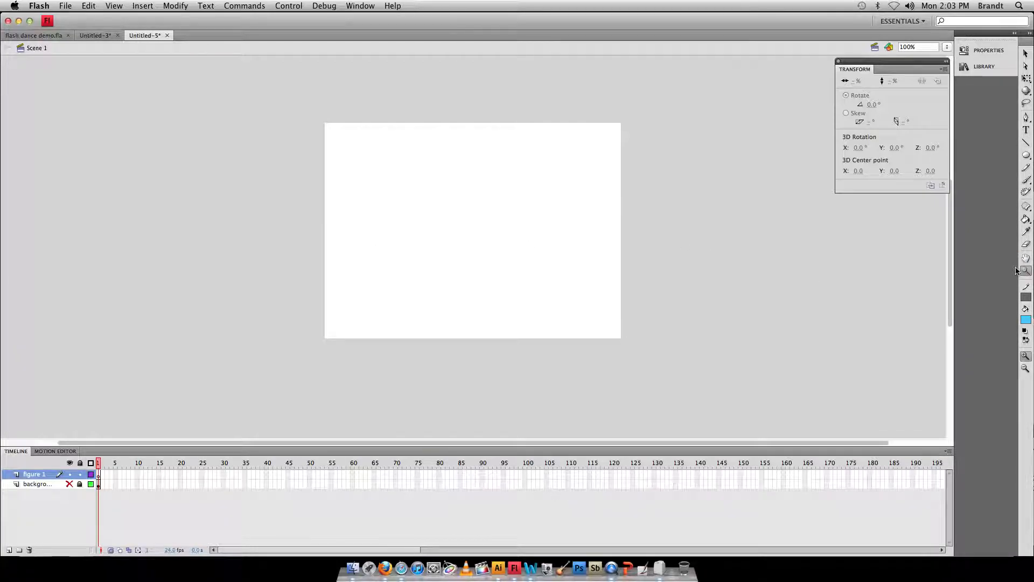
left_click_drag(348, 181, 496, 320)
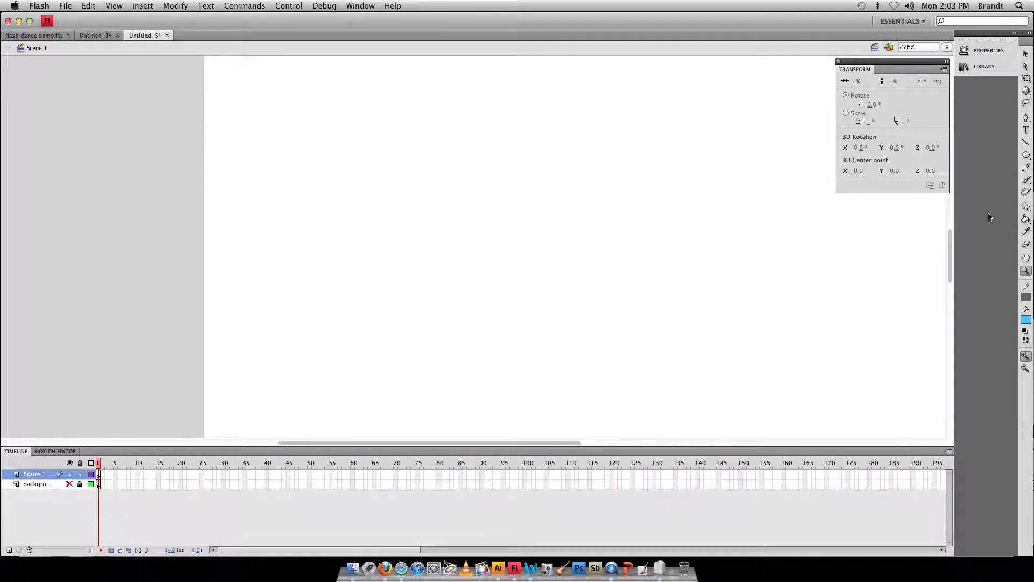
left_click(1026, 142)
left_click_drag(395, 247, 394, 351)
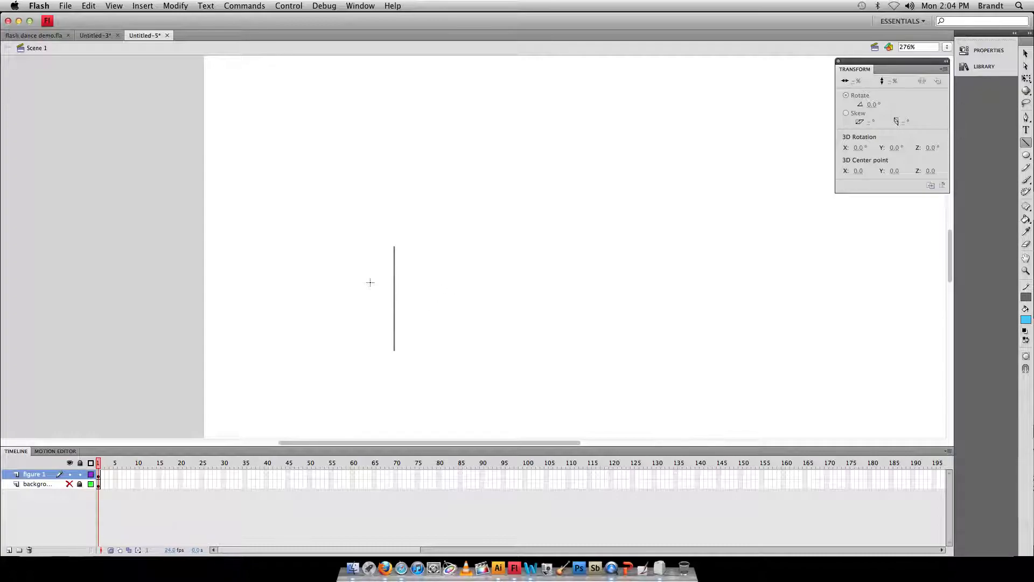
left_click_drag(358, 280, 466, 229)
left_click_drag(422, 184, 501, 275)
key("super+z")
Draw a horizontal line across the torso for the arms and two slanted lines from its lower end for the legs
mouse_move(329, 277)
left_mouse_down()
mouse_move(486, 275)
mouse_move(459, 277)
left_mouse_up()
left_click_drag(394, 349, 370, 418)
left_click_drag(394, 350, 438, 425)
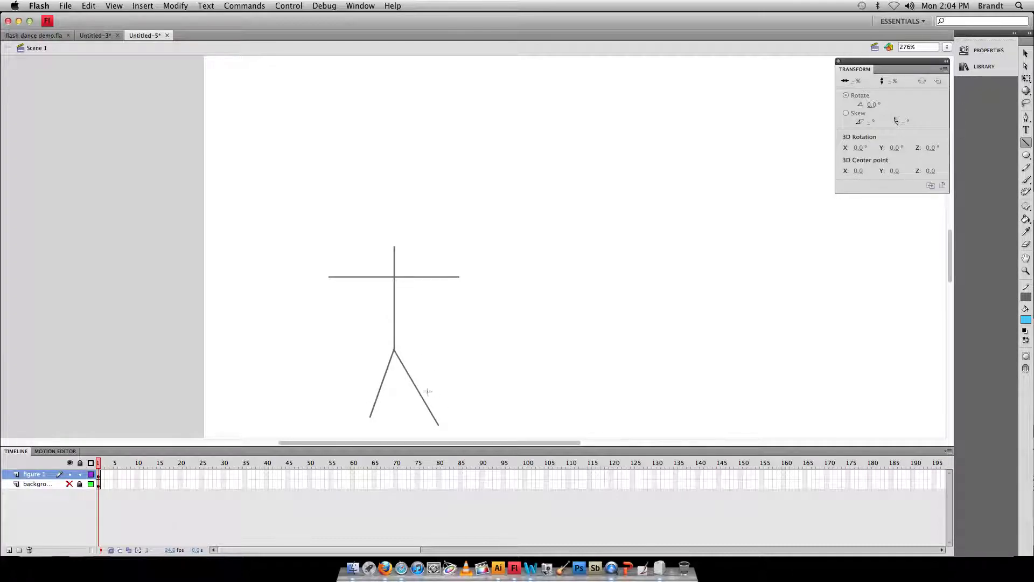
Draw a filled circle above the torso with the Oval tool for the head and check it briefly against the background layer
left_click(1028, 156)
left_click(1029, 159)
left_click(991, 157)
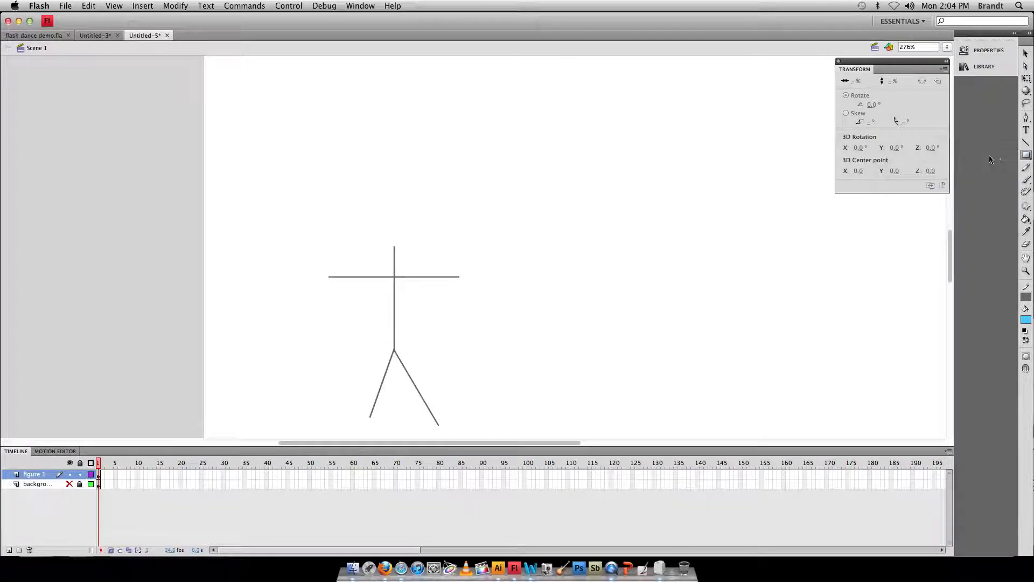
left_click(1026, 157)
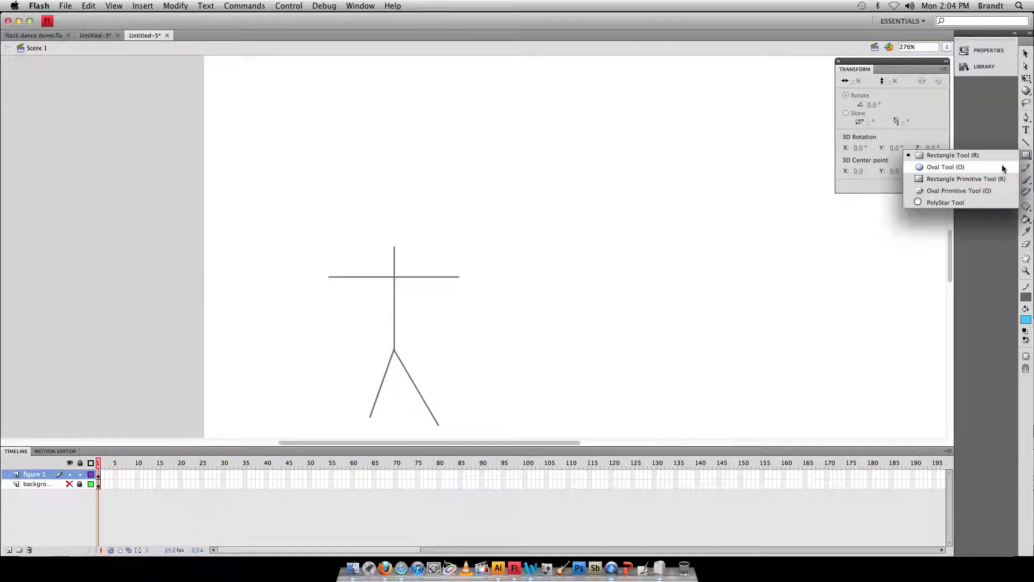
left_click(1004, 167)
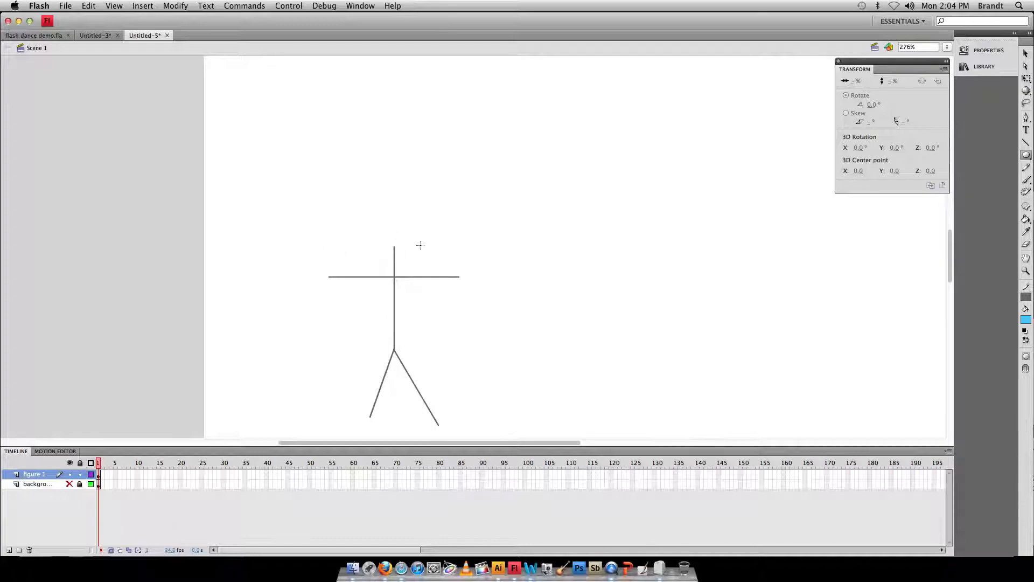
left_click_drag(433, 245, 342, 153)
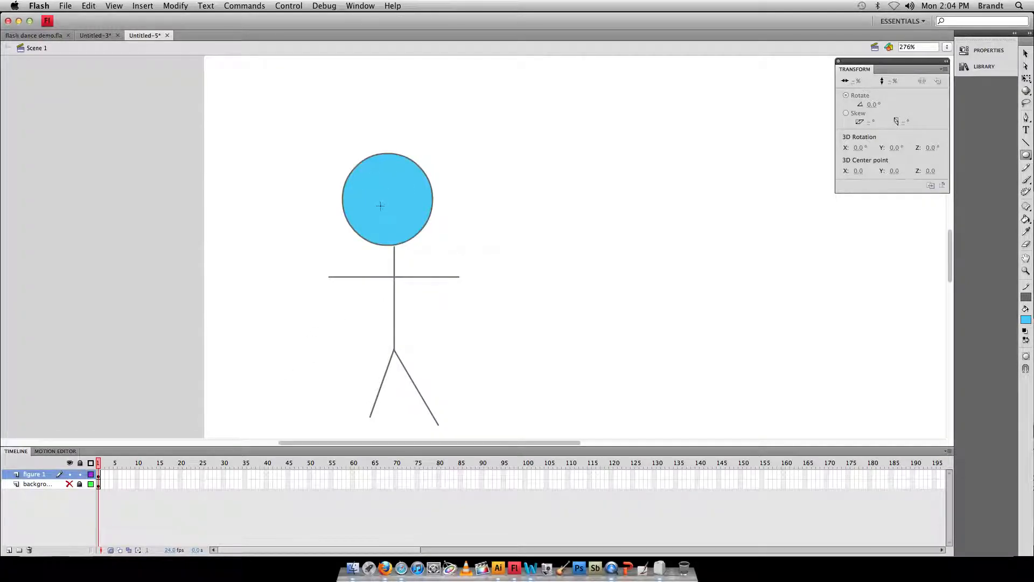
left_click(69, 483)
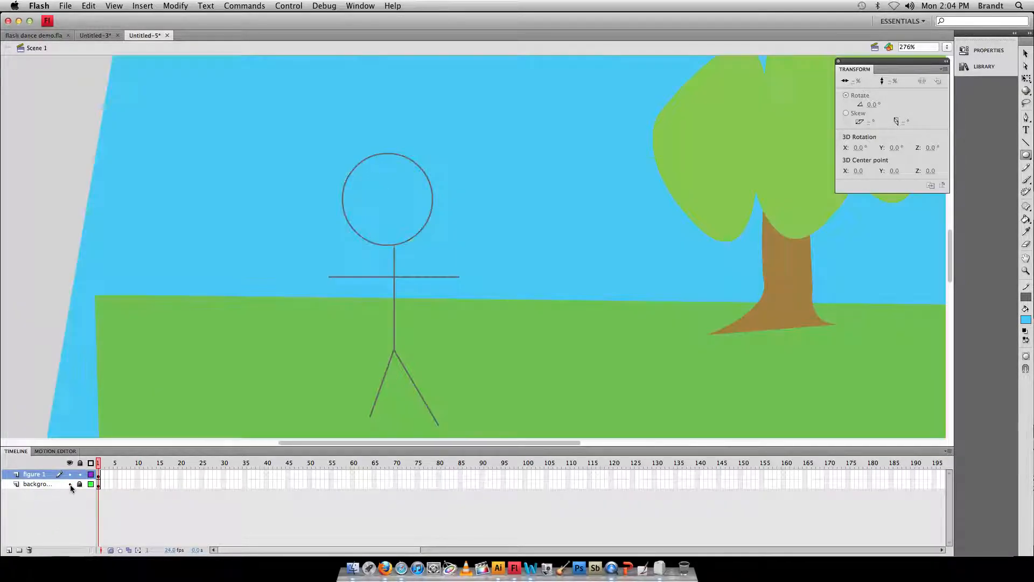
left_click(69, 484)
Try moving the head's fill and its outline away separately, undoing each move
key("v")
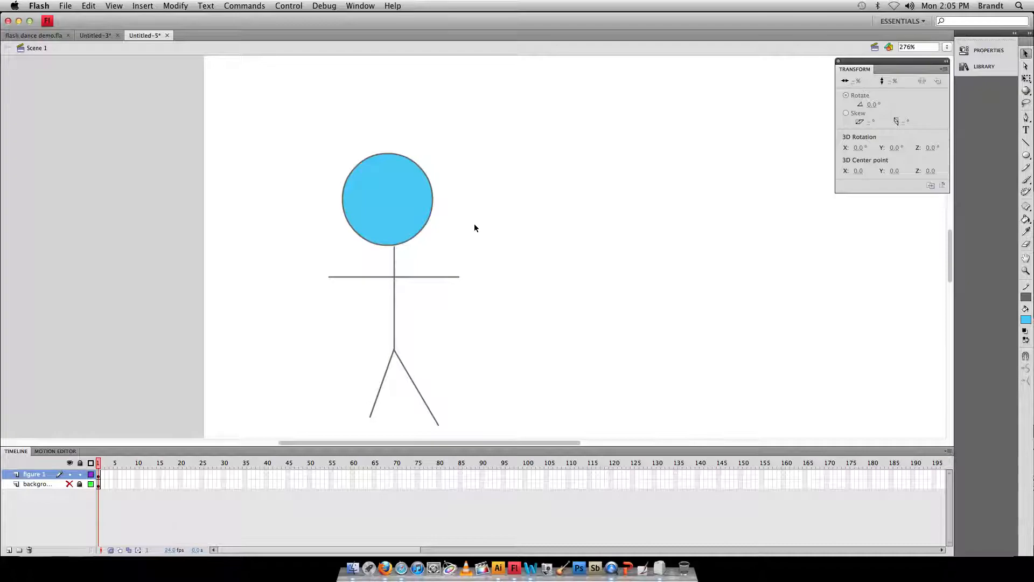
left_click(413, 219)
left_click(430, 224)
left_click(396, 213)
left_click_drag(396, 213, 522, 219)
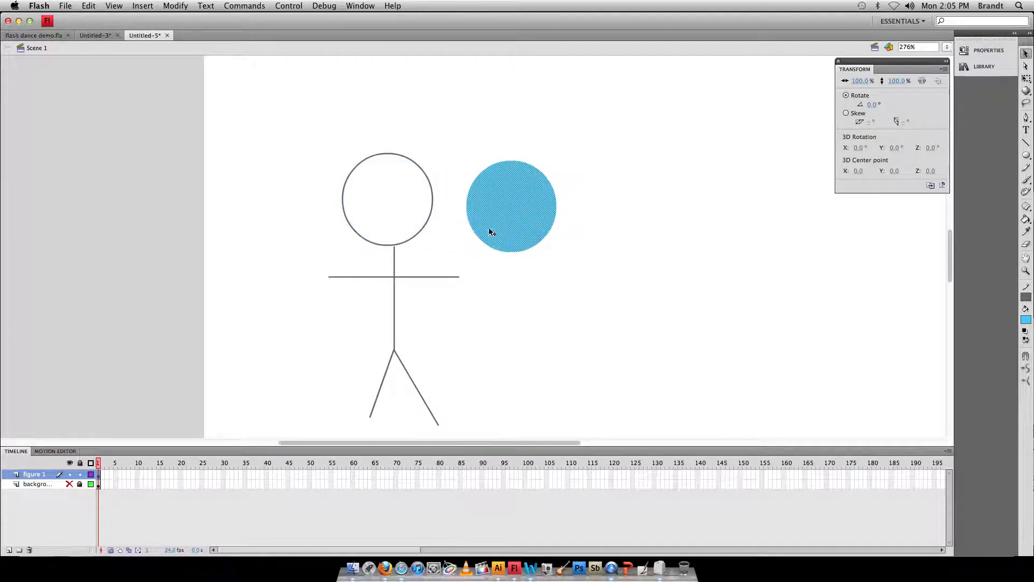
key("super+z")
left_click(433, 202)
left_click_drag(433, 203, 462, 204)
key("super+z")
Select the head's fill together with its outline and center the head on top of the torso
left_click(402, 205)
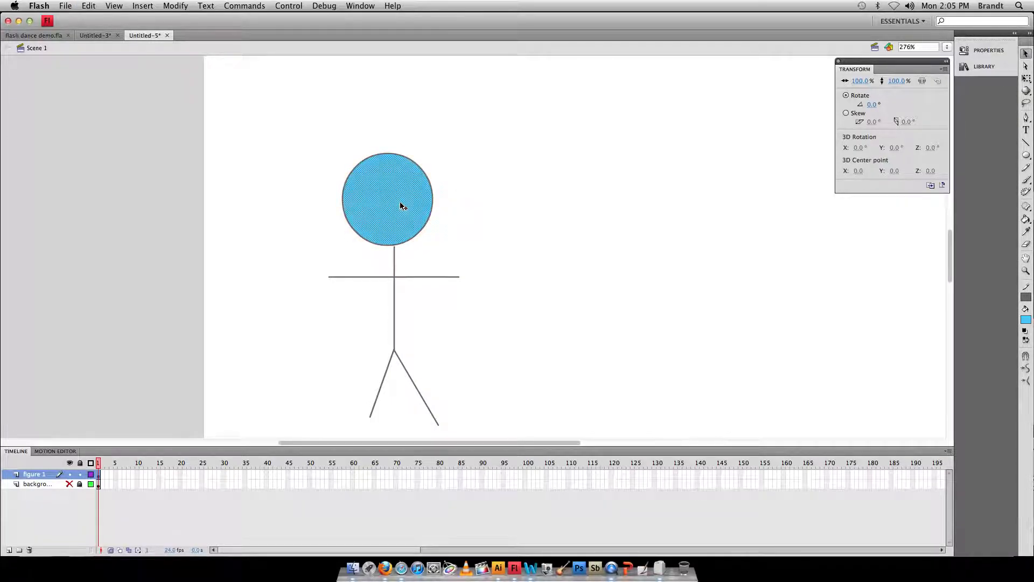
left_click_drag(407, 205, 456, 197)
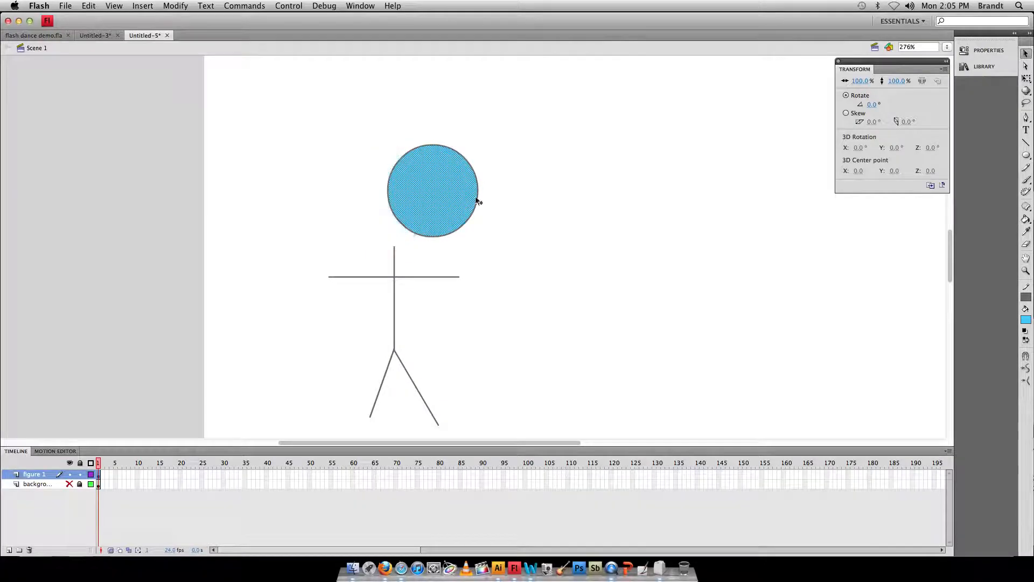
key("super+z")
left_click_drag(392, 207, 396, 209)
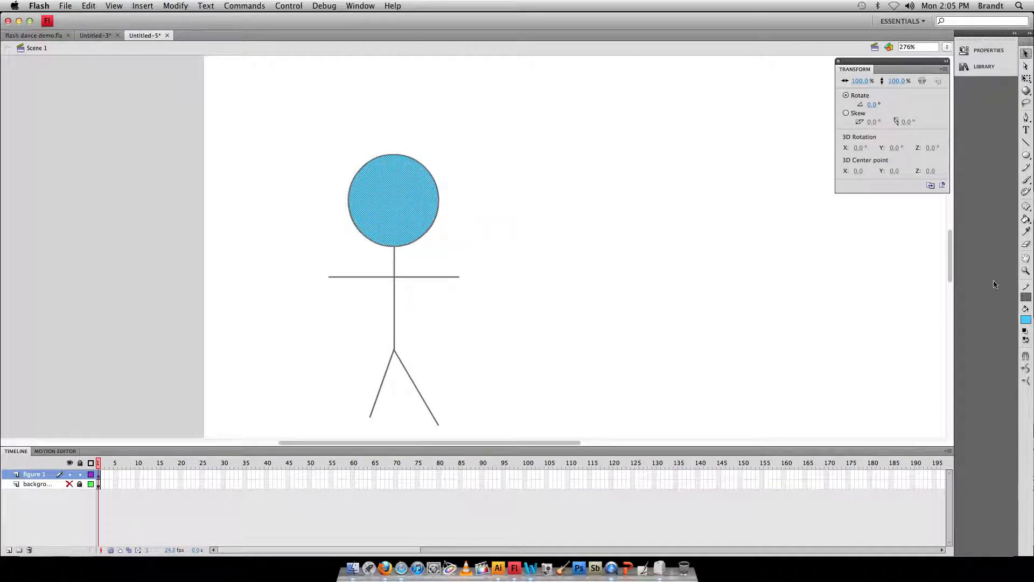
Change the head's fill color to white and deselect it
left_click(1026, 320)
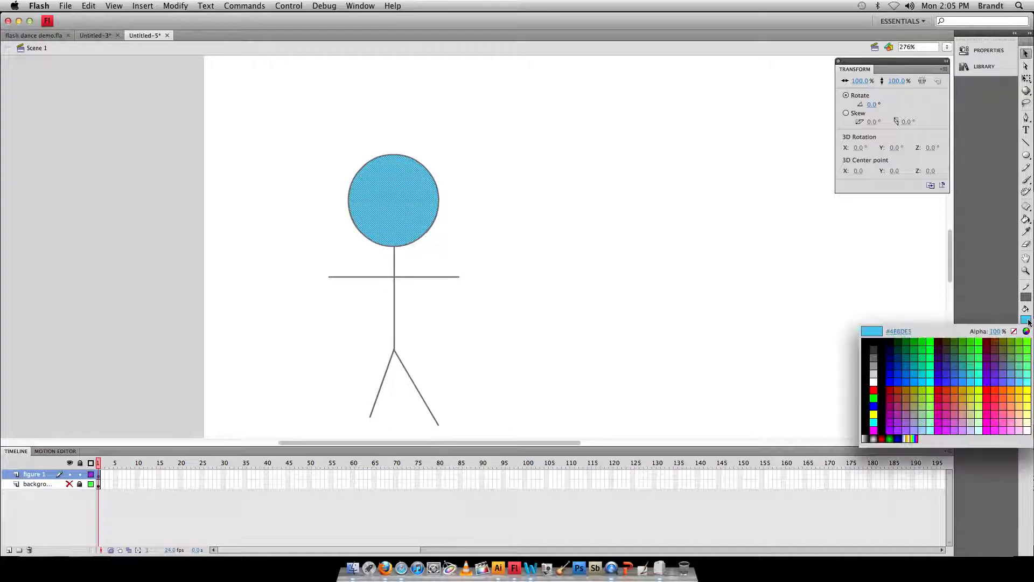
left_click(880, 379)
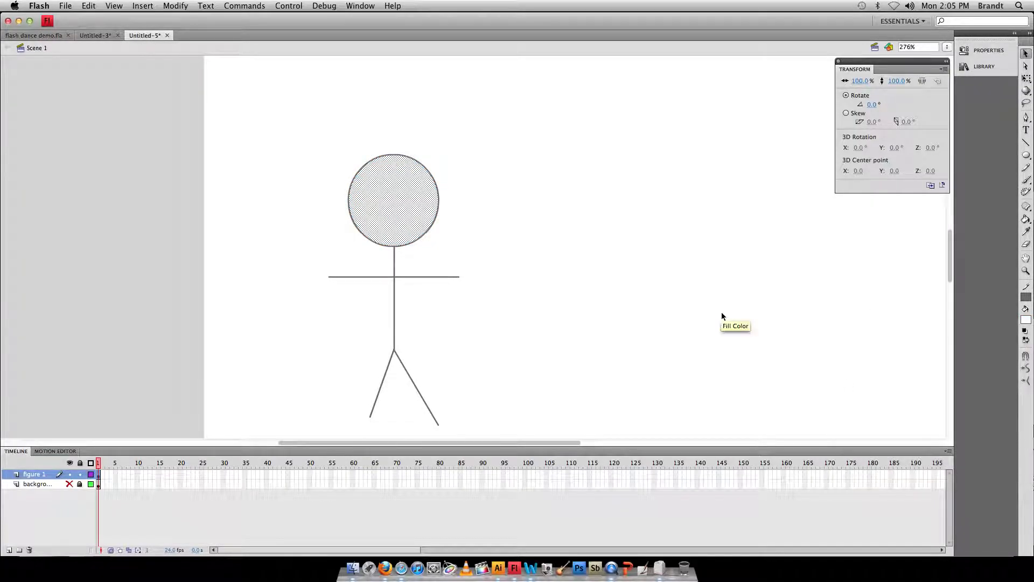
left_click(526, 242)
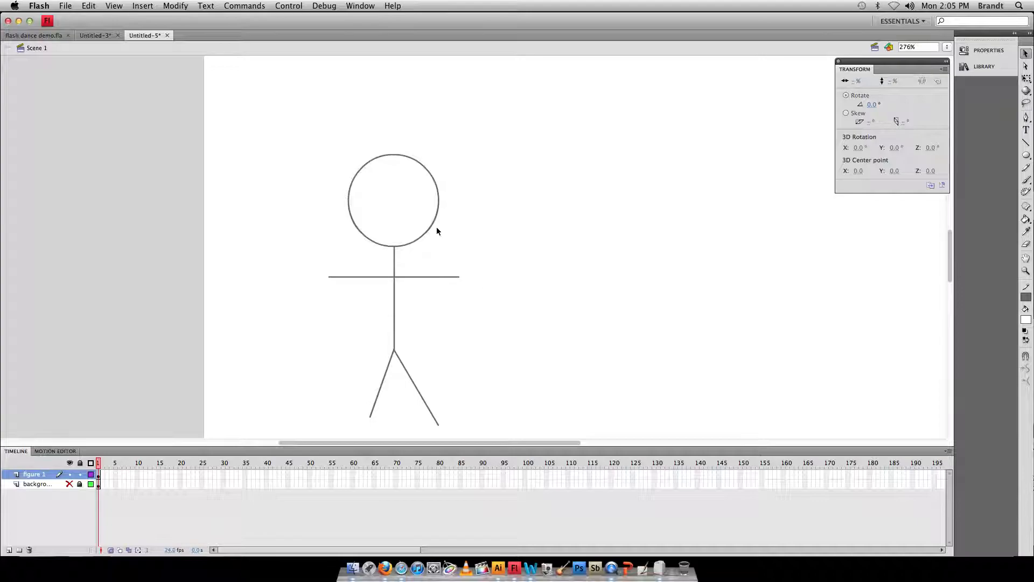
Select the whole stick figure, set its stroke color to black, and deselect it
left_click(1025, 298)
left_click(875, 366)
left_click_drag(614, 108, 283, 440)
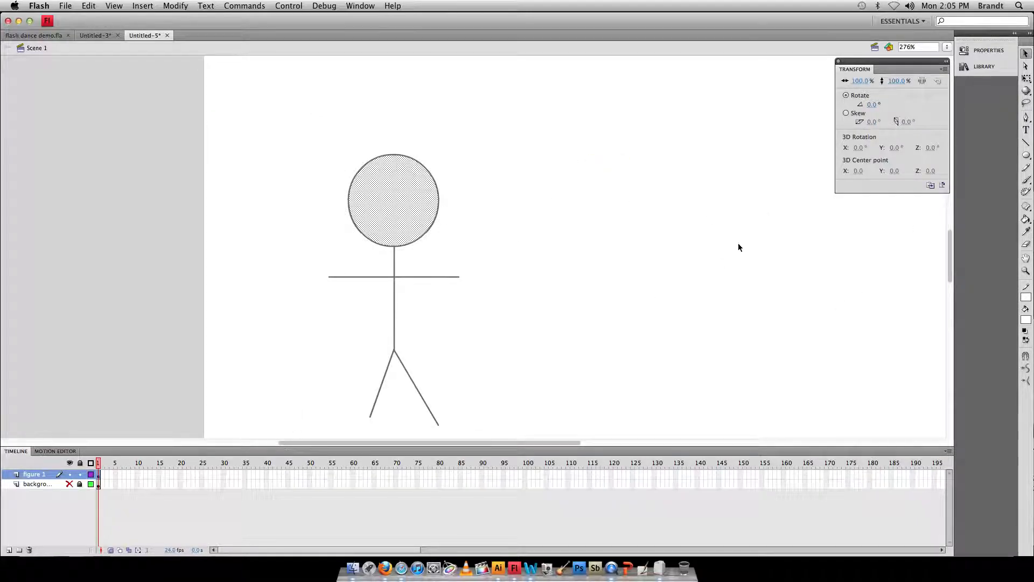
left_click(1025, 297)
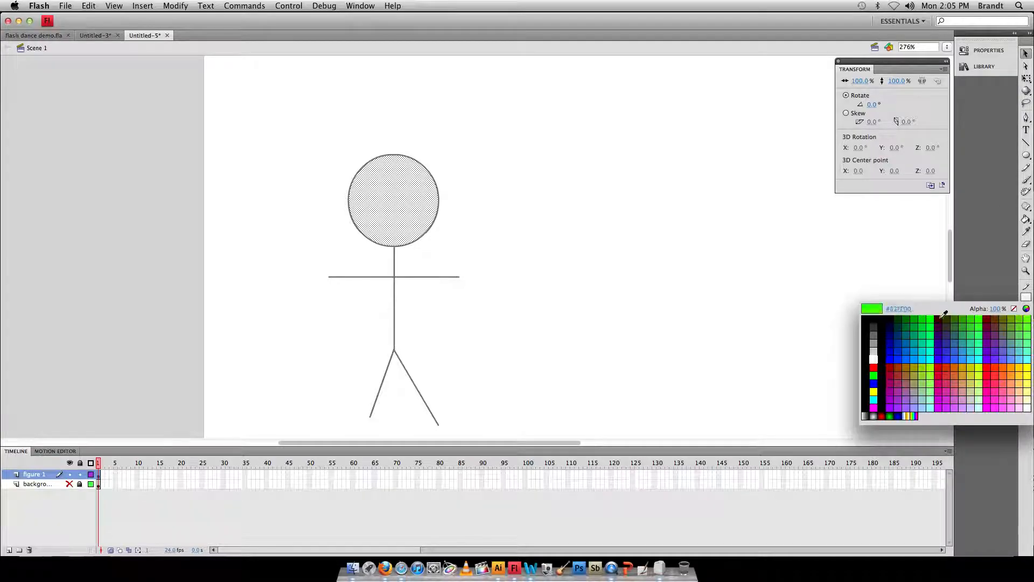
left_click(885, 317)
left_click(672, 282)
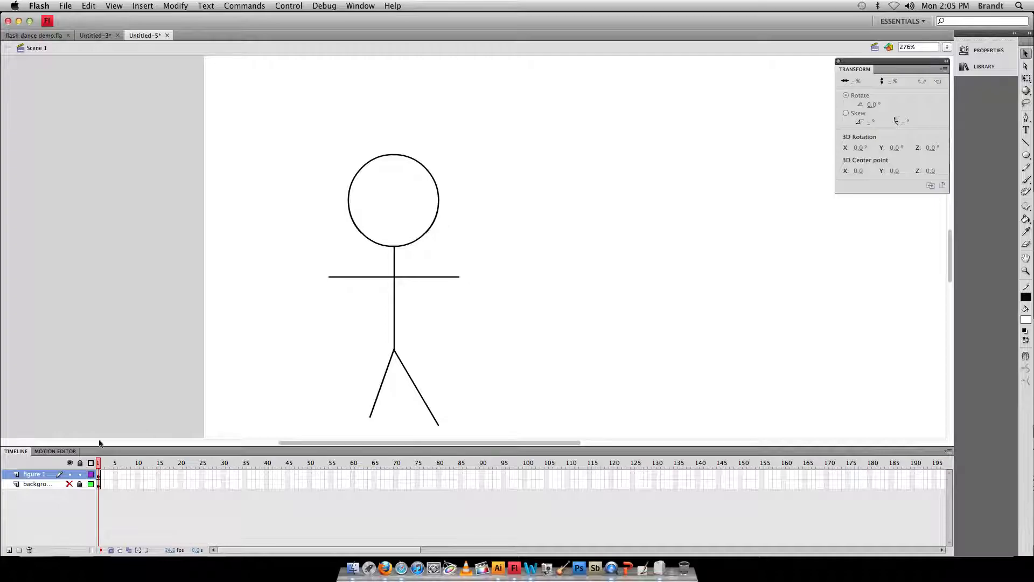
Show the background layer again so that the figure stands in front of the scenery
left_click(70, 475)
left_click(69, 474)
left_click(69, 484)
key("p")
key("super+minus")
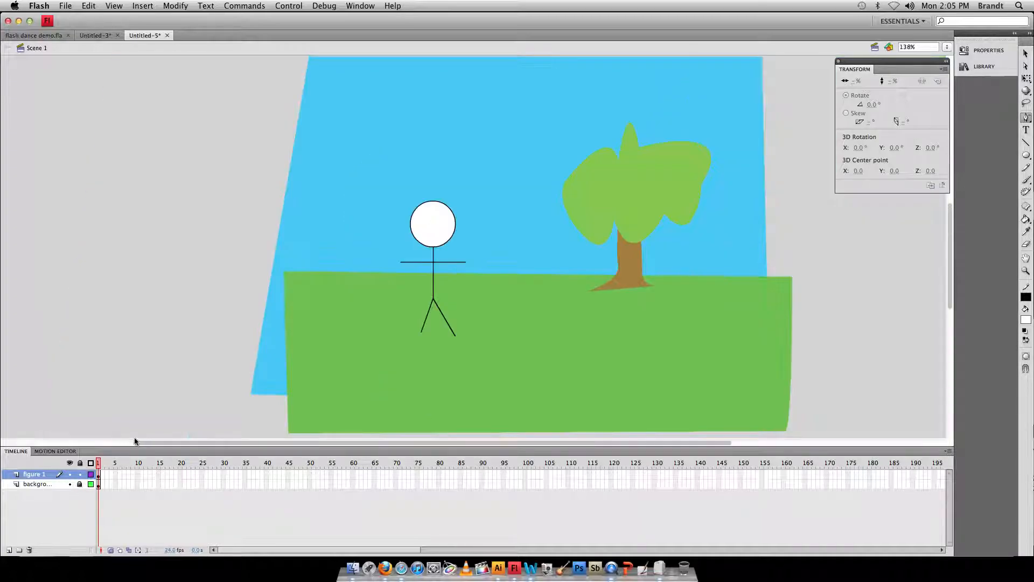
key("super+equal")
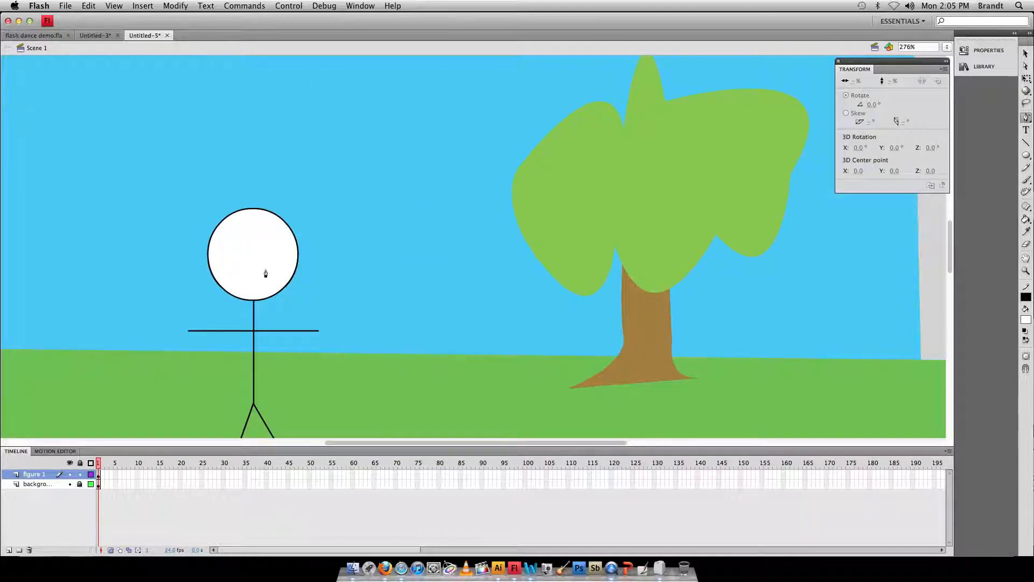
Draw short lines inside the head for two eyes and a mouth, keeping the background layer locked
left_click(1026, 143)
mouse_move(249, 241)
left_mouse_down()
mouse_move(288, 241)
mouse_move(284, 272)
left_mouse_up()
left_click(80, 485)
scroll(129, 382, "down", 3)
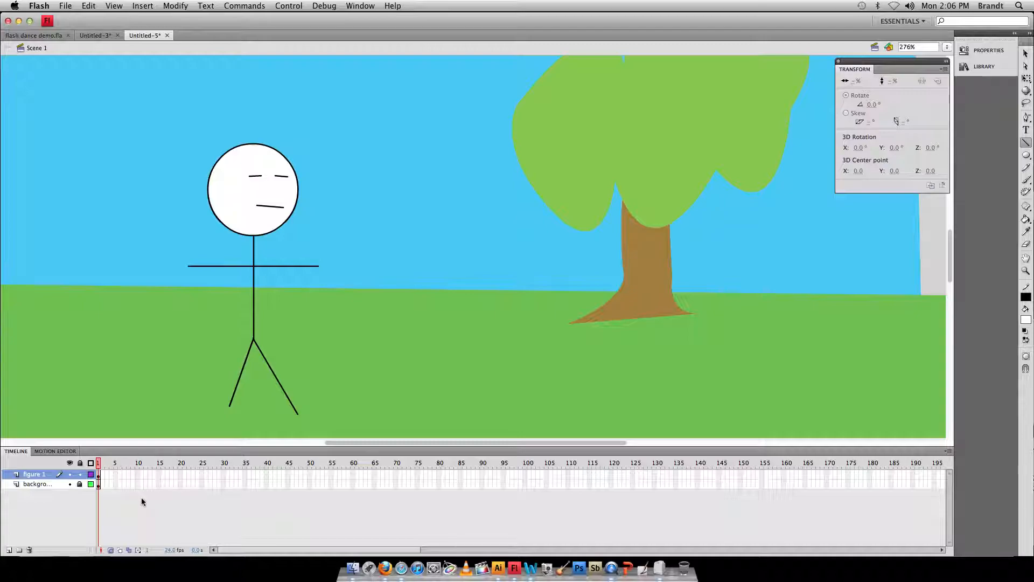
Set the document's frame rate to 15 fps and select the background layer's frame near 150
left_click_drag(169, 555, 138, 542)
left_click(173, 551)
type("15")
key("Return")
left_click(740, 484)
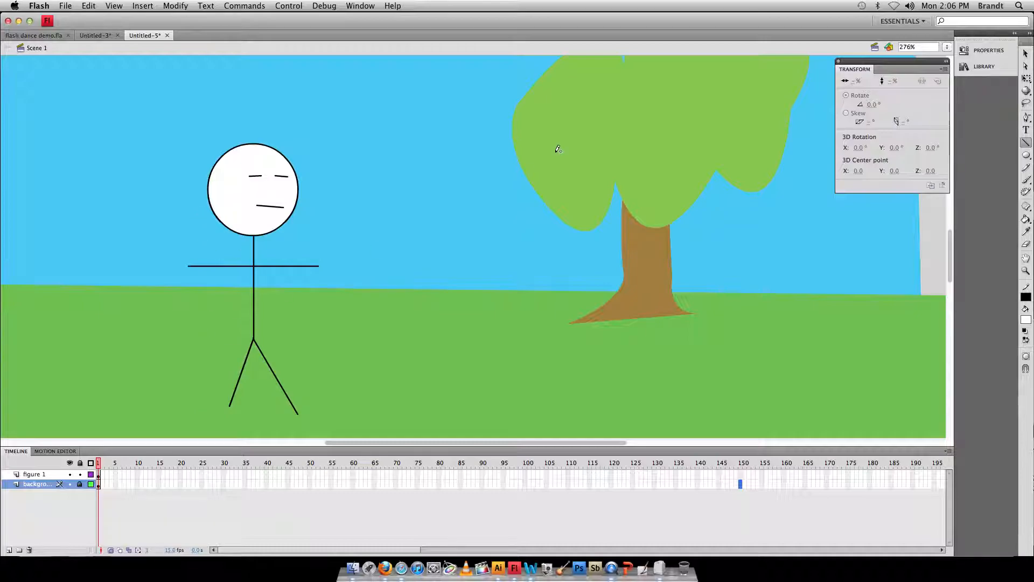
On the figure 1 layer, use the Subselection tool to move the right leg's lower end inward, closer to the other leg
left_click(1027, 67)
left_click(34, 476)
left_click(308, 418)
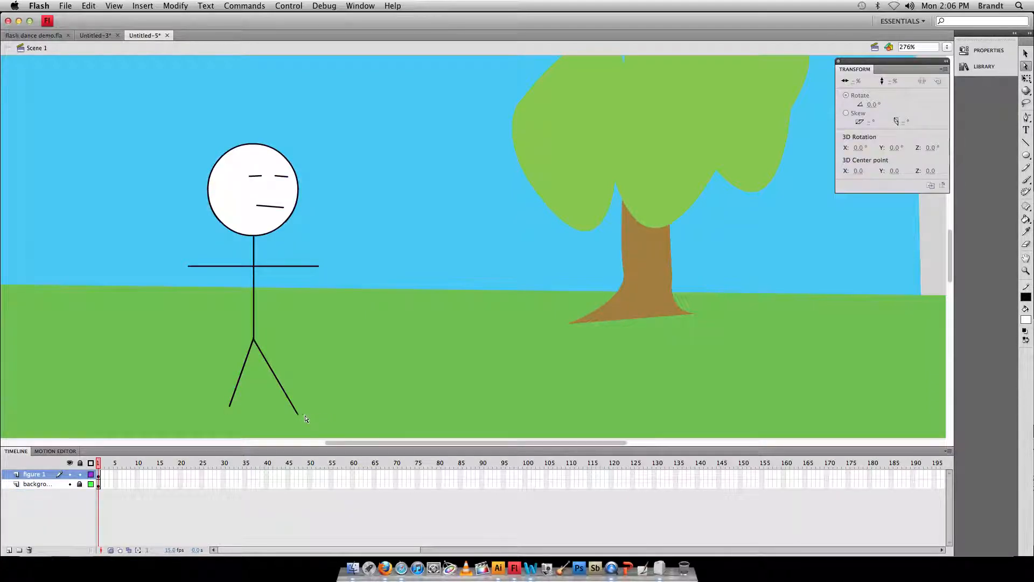
left_click(298, 416)
left_click_drag(300, 419, 276, 408)
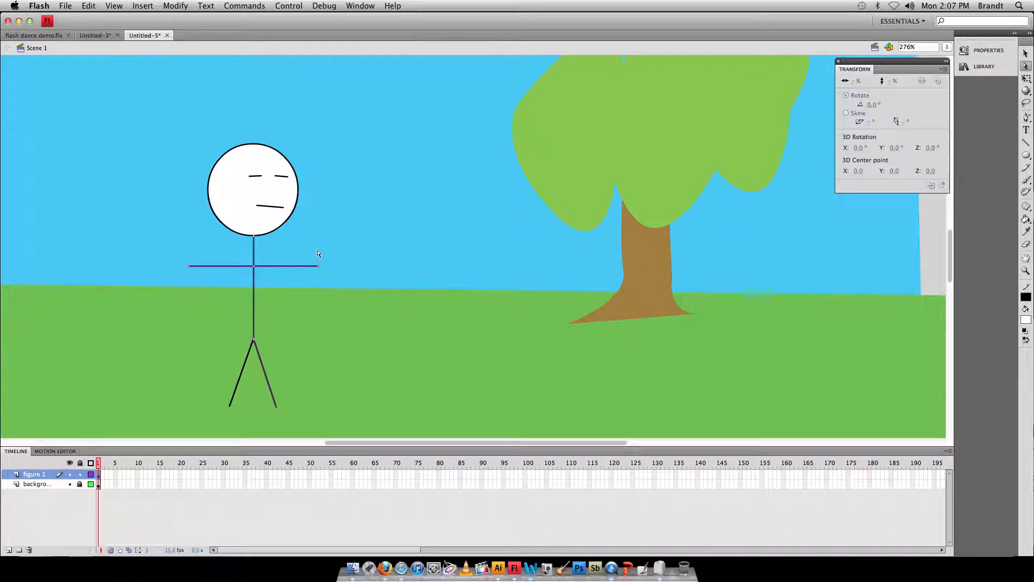
In frame 1 of the figure 1 layer, lower the outer ends of both arms so they hang diagonally beside the body
left_click_drag(318, 267, 272, 325)
left_click_drag(189, 266, 239, 324)
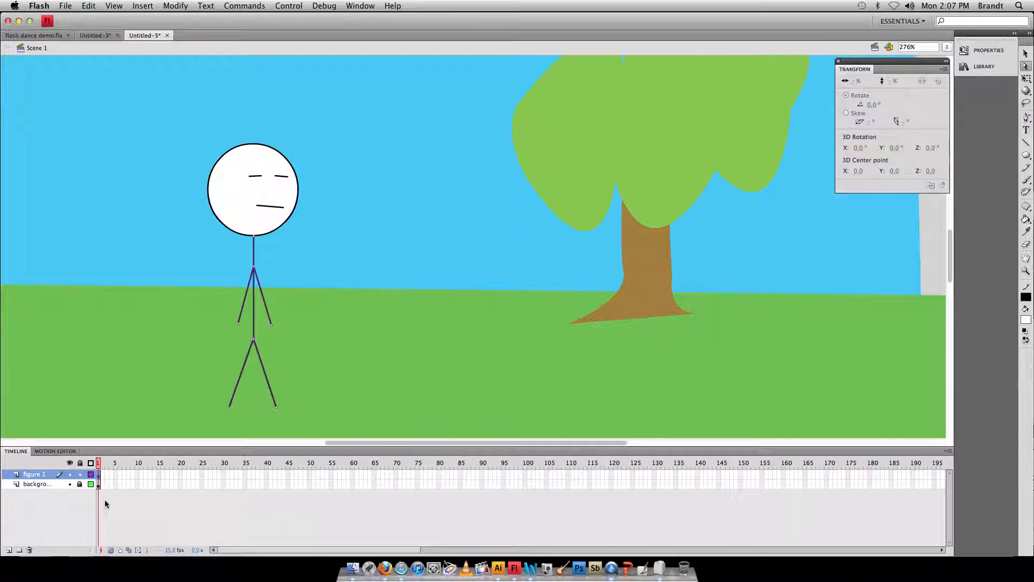
Insert a keyframe at frame 2 and move the lower ends of both legs and both arms slightly inward
key("F6")
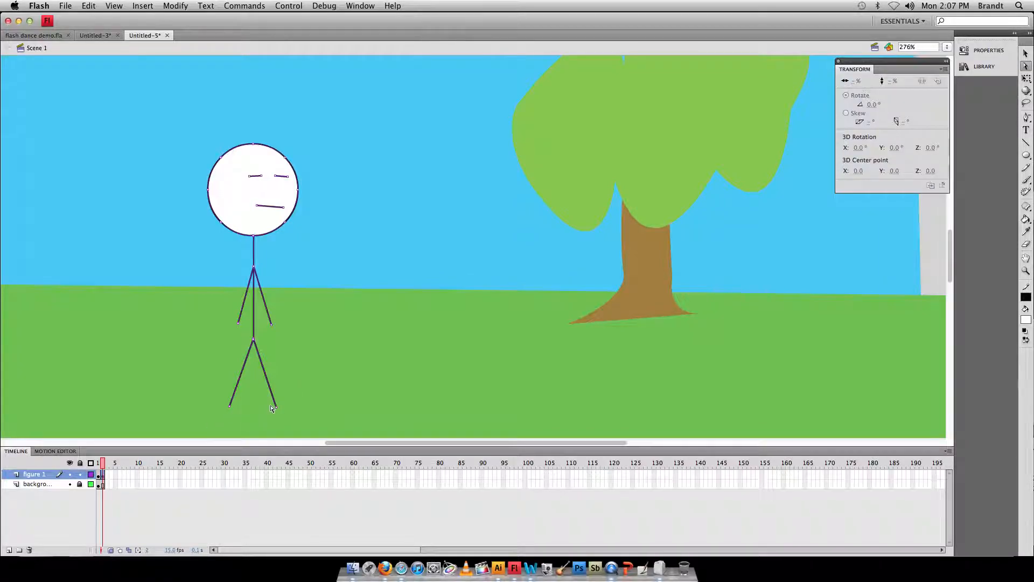
left_click_drag(276, 409, 235, 408)
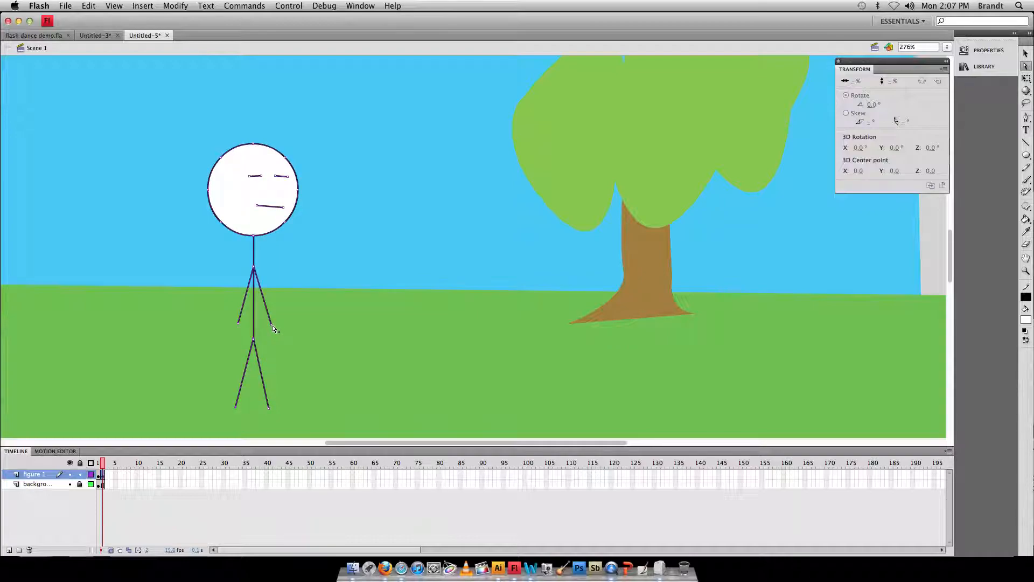
left_click_drag(270, 327, 243, 332)
Select the whole figure in frame 2, shift it slightly to the right, and compare it with frame 1
left_click(1026, 54)
left_click_drag(389, 92, 166, 423)
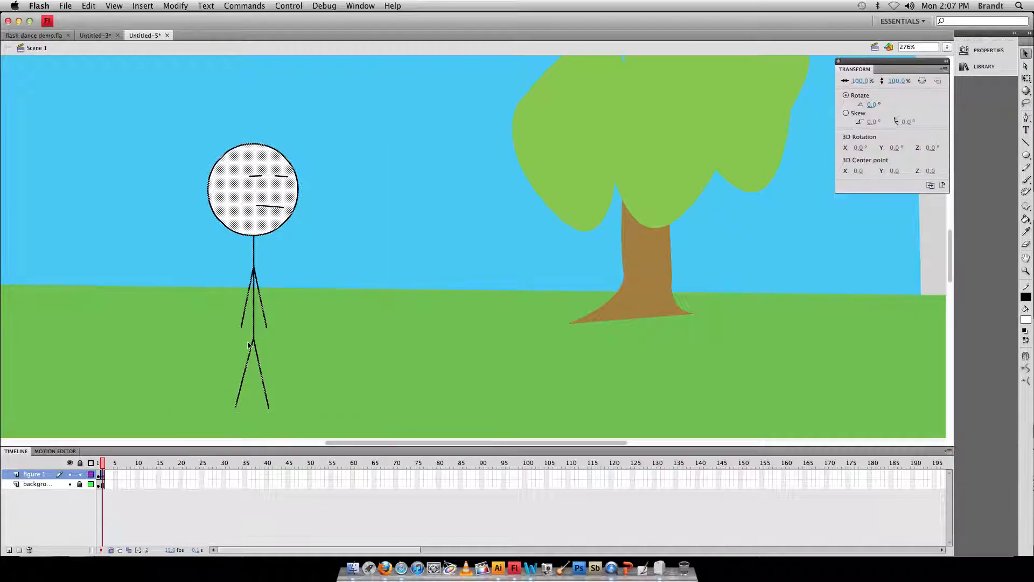
left_click_drag(255, 330, 257, 330)
key("Right")
key("Left")
key("Right")
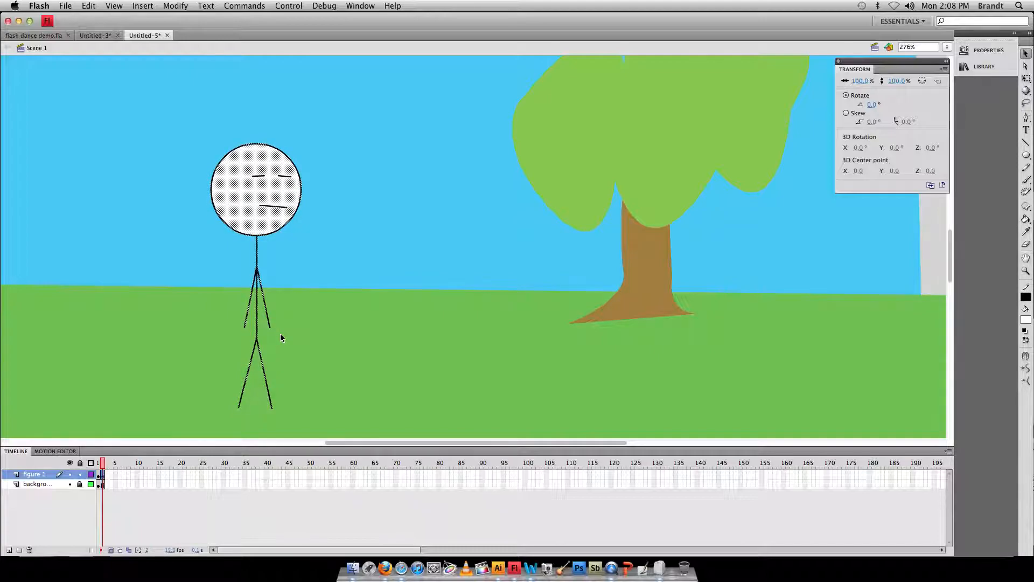
left_click(101, 464)
left_click_drag(99, 464, 104, 464)
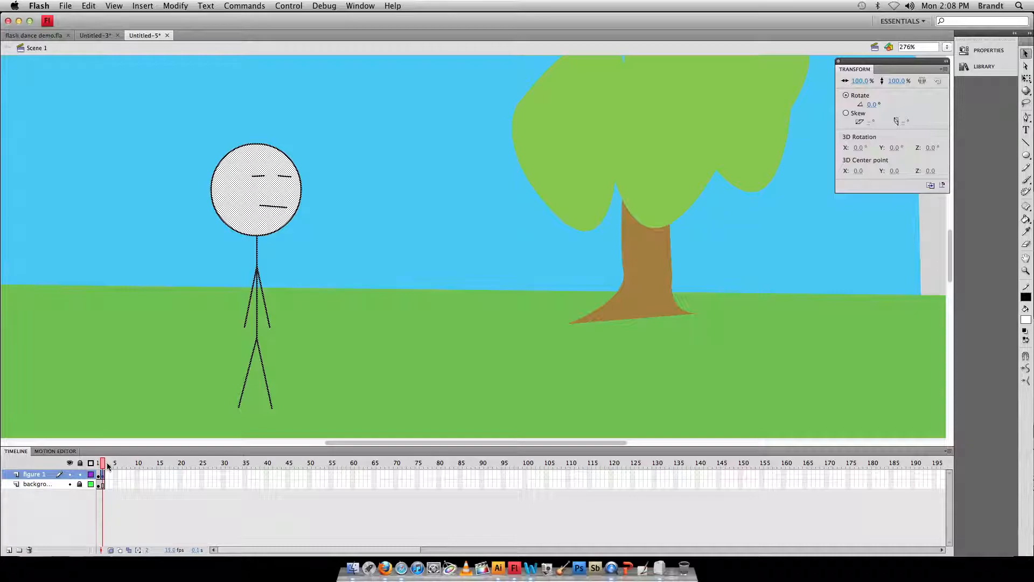
Insert a keyframe at frame 3 of the figure 1 layer and bring the ends of the legs and arms closer together
left_click(107, 475)
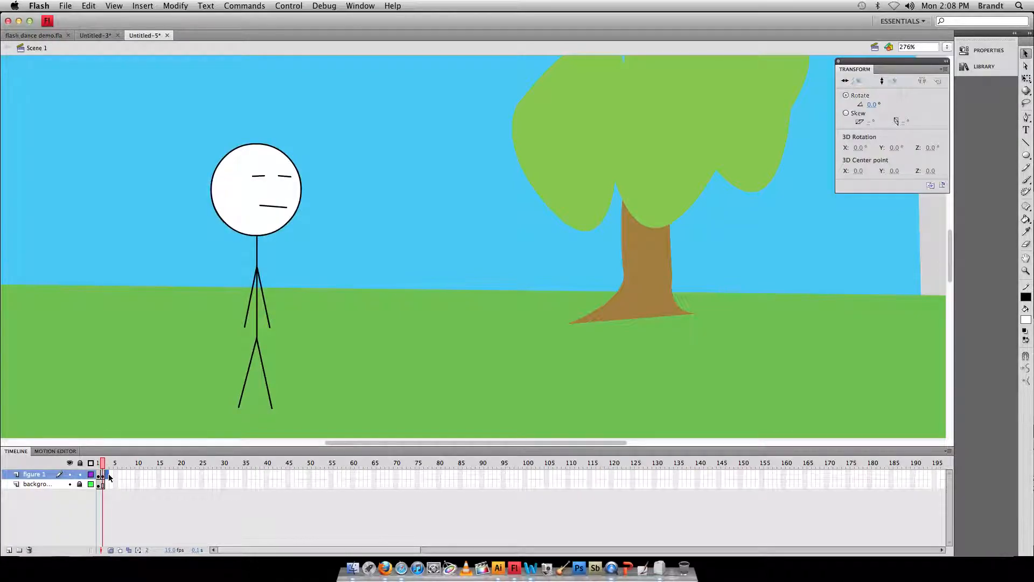
left_click(104, 477)
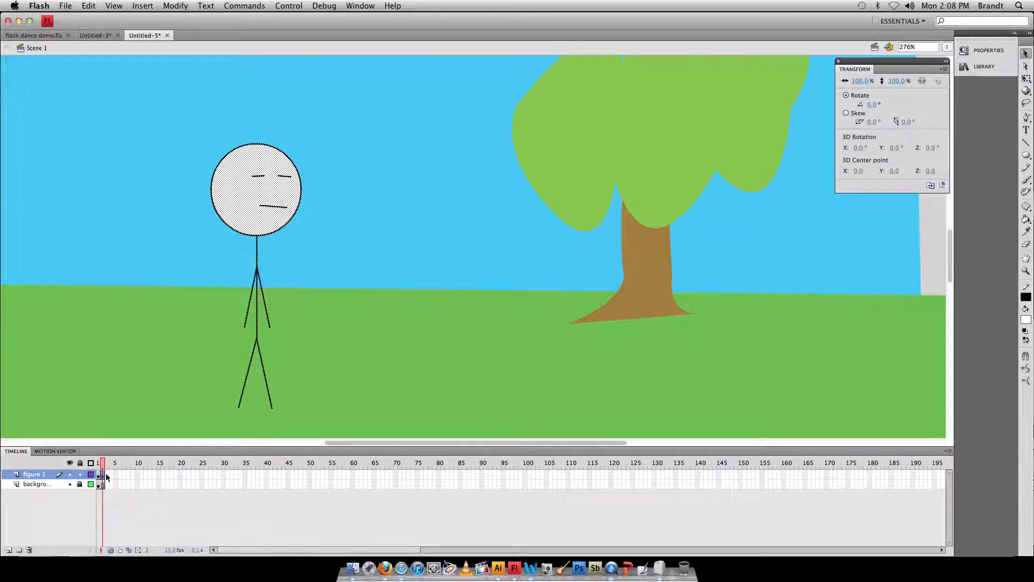
key("F6")
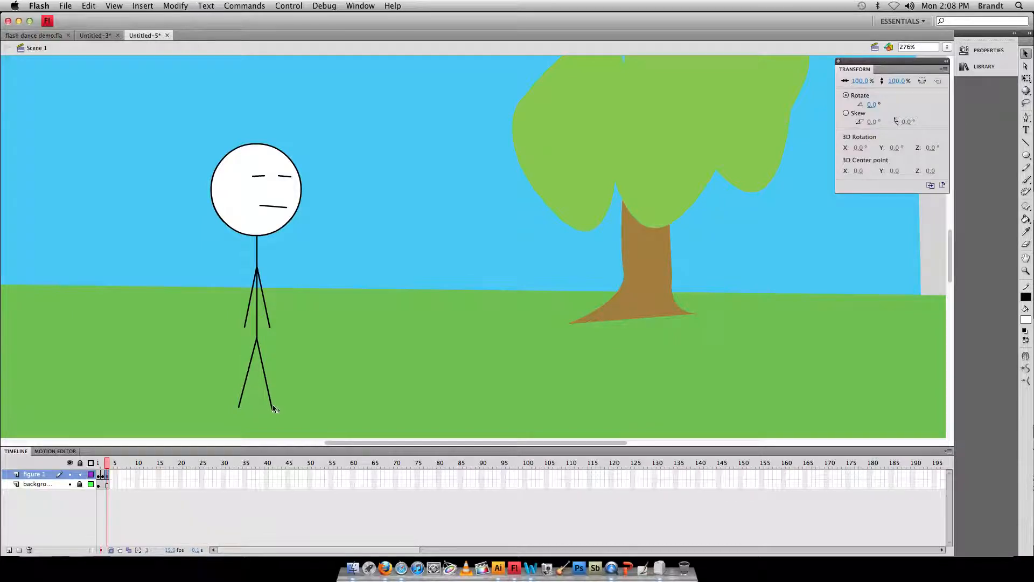
left_click(1026, 66)
left_click(273, 412)
left_click_drag(273, 410, 243, 408)
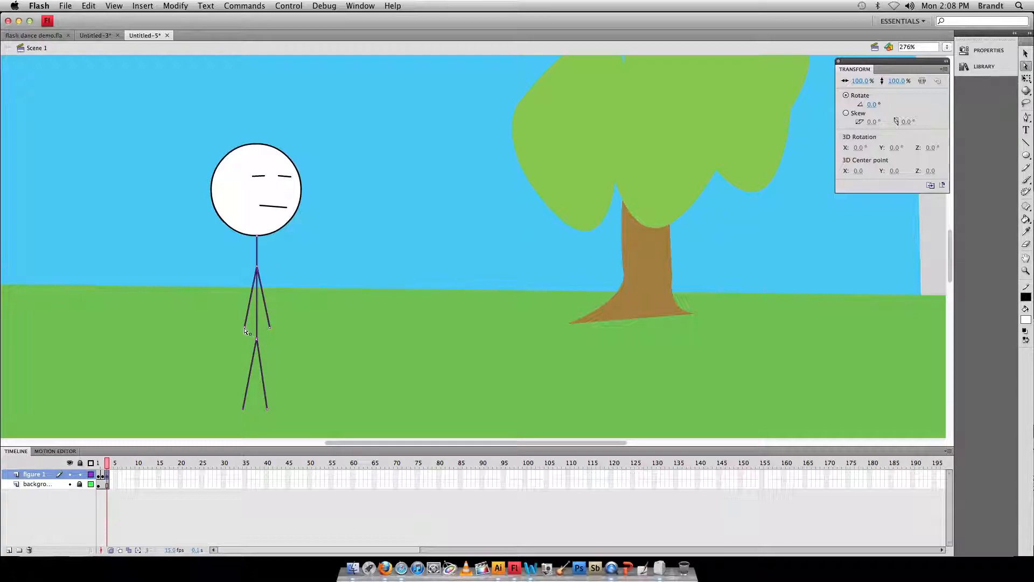
left_click_drag(245, 327, 263, 331)
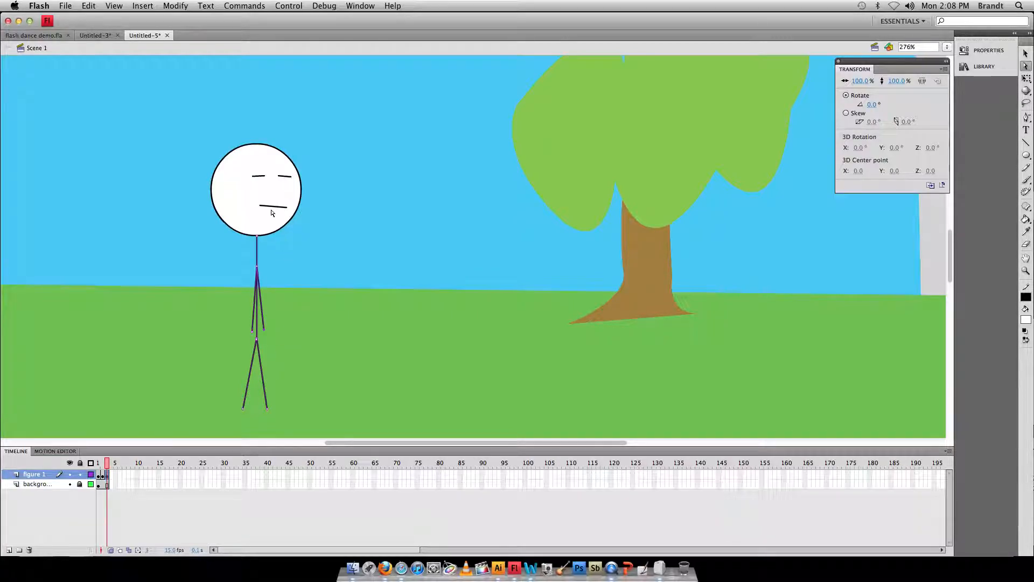
Tilt the figure's eye lines in frame 3 by lowering their inner ends, and toggle Snap to Objects
left_click(265, 177)
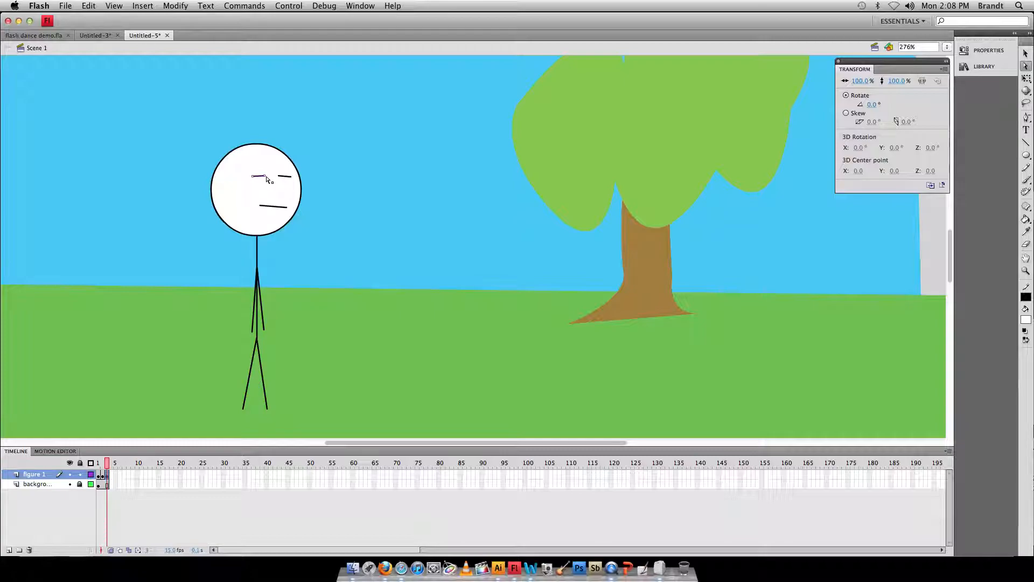
left_click_drag(266, 180, 281, 178)
left_click(279, 177)
left_click(113, 6)
mouse_move(148, 131)
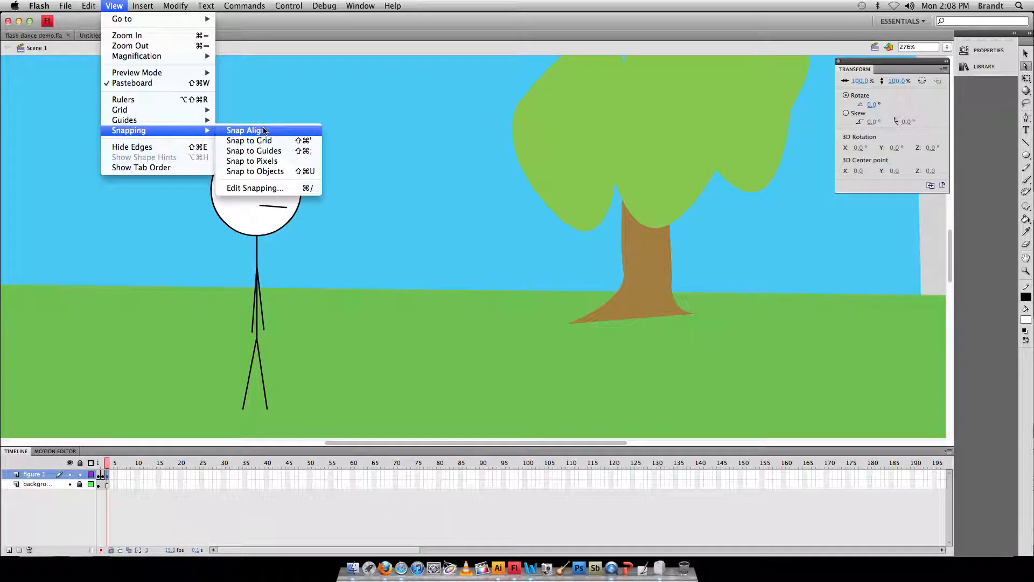
left_click(260, 171)
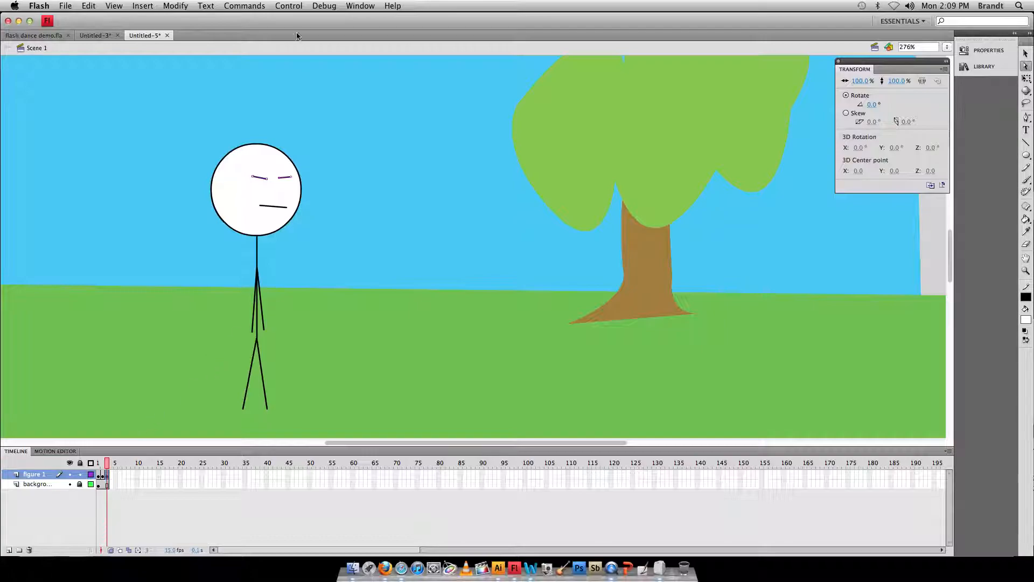
left_click(1025, 54)
key("super+a")
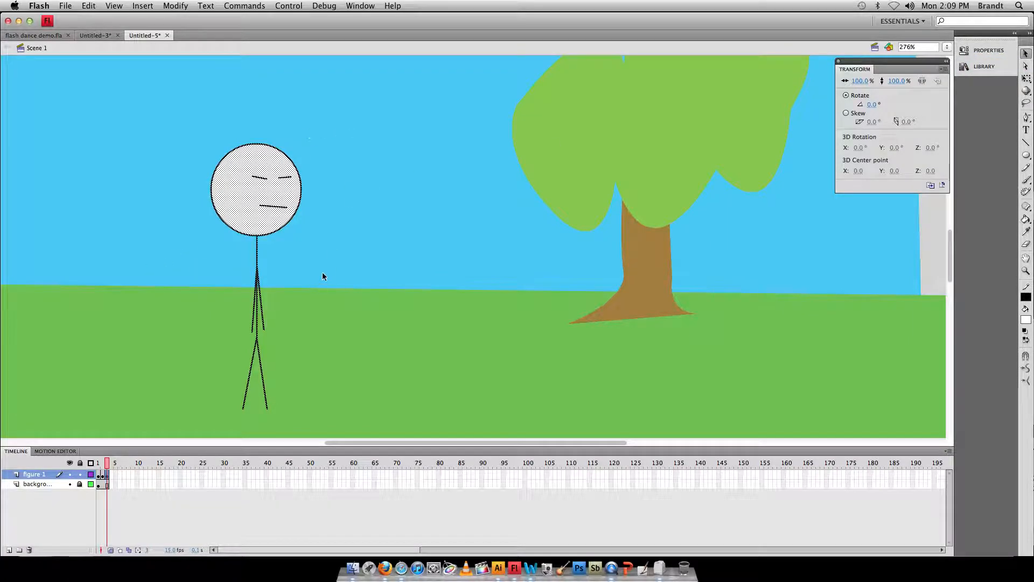
left_click(372, 99)
left_click_drag(373, 99, 128, 476)
left_click(384, 92)
left_click_drag(384, 91, 477, 350)
key("super+z")
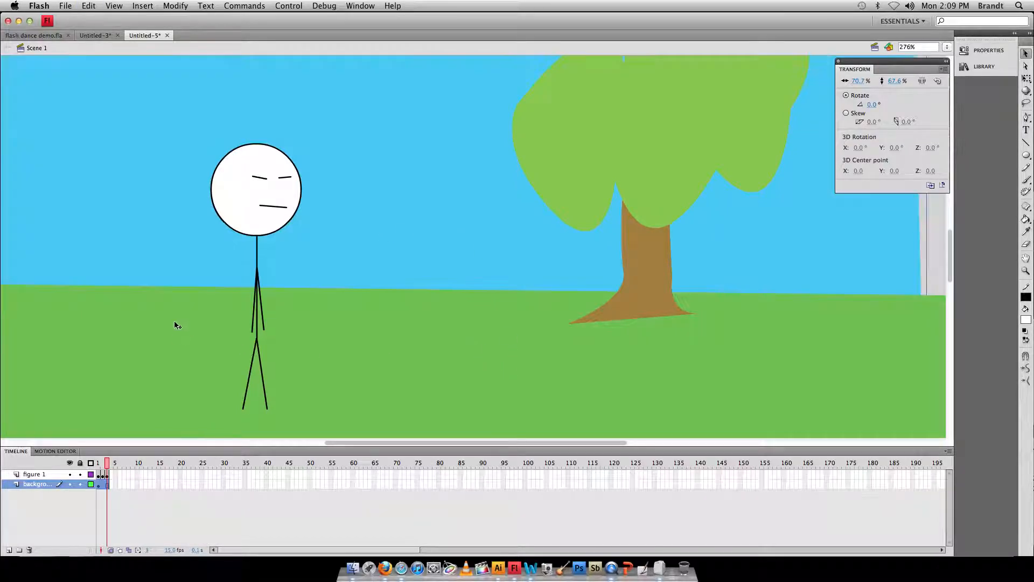
Lock the background layer, select the whole figure in frame 3, and nudge it slightly to the right
left_click(80, 483)
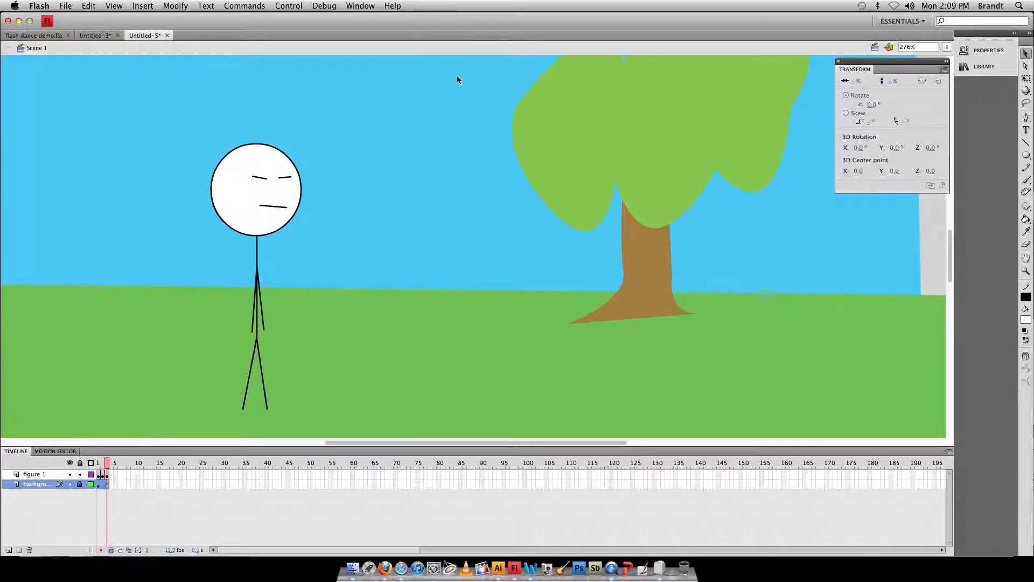
left_click_drag(366, 93, 154, 433)
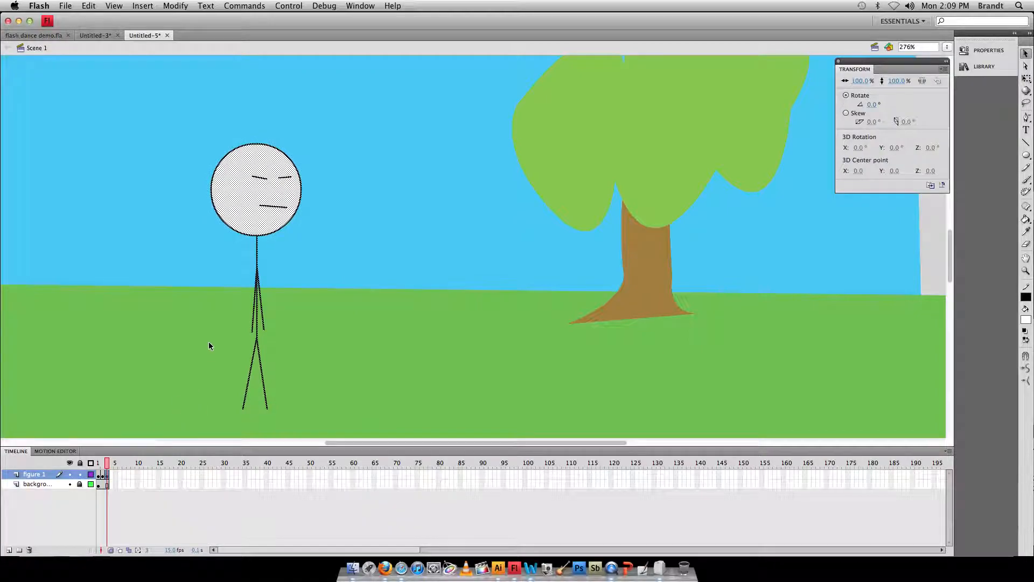
key("Right")
key("Right")
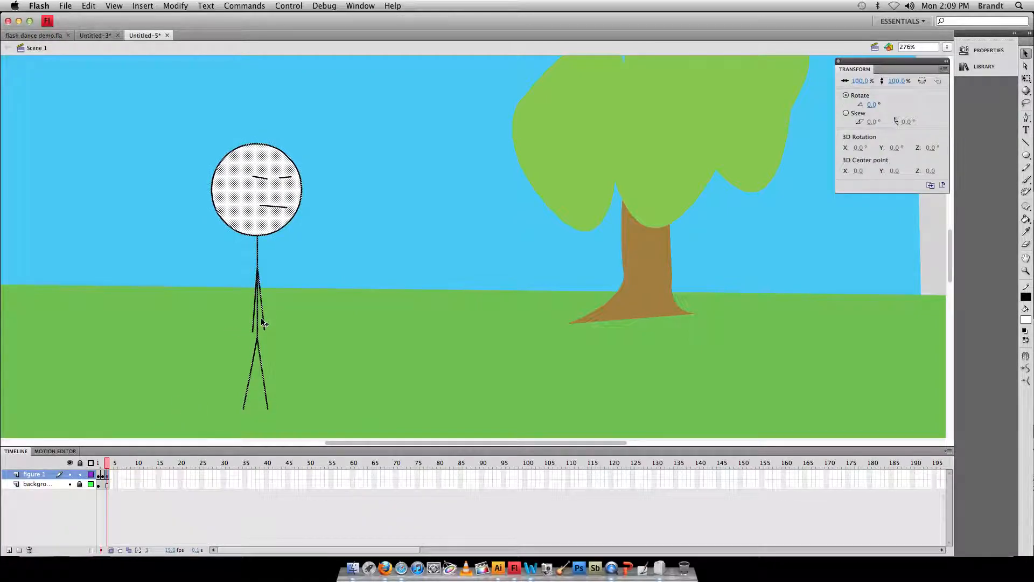
key("Right")
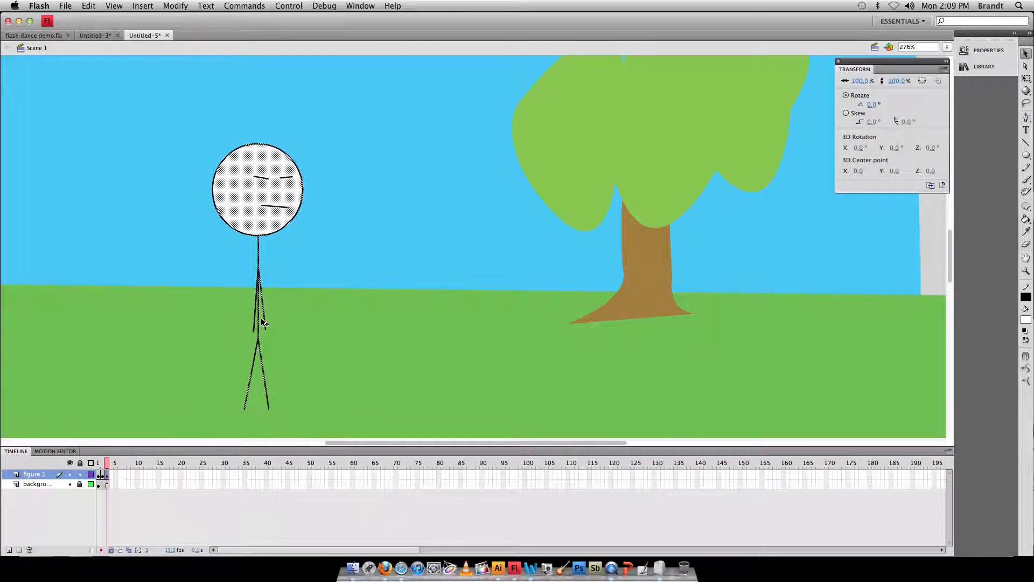
Step back and forth through frames 1 to 3 to examine the figure's walking motion
left_click(97, 464)
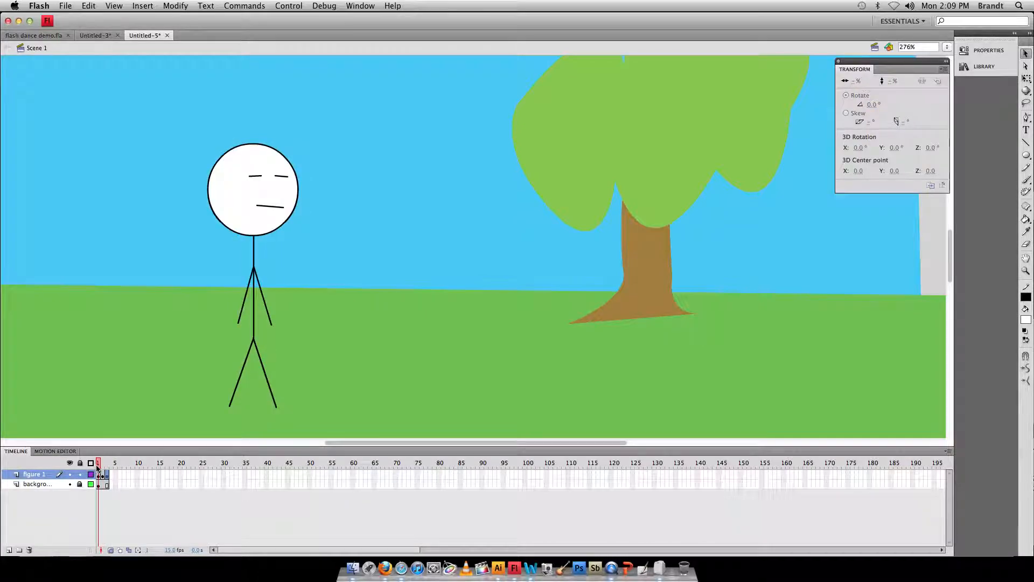
key("period")
key("period")
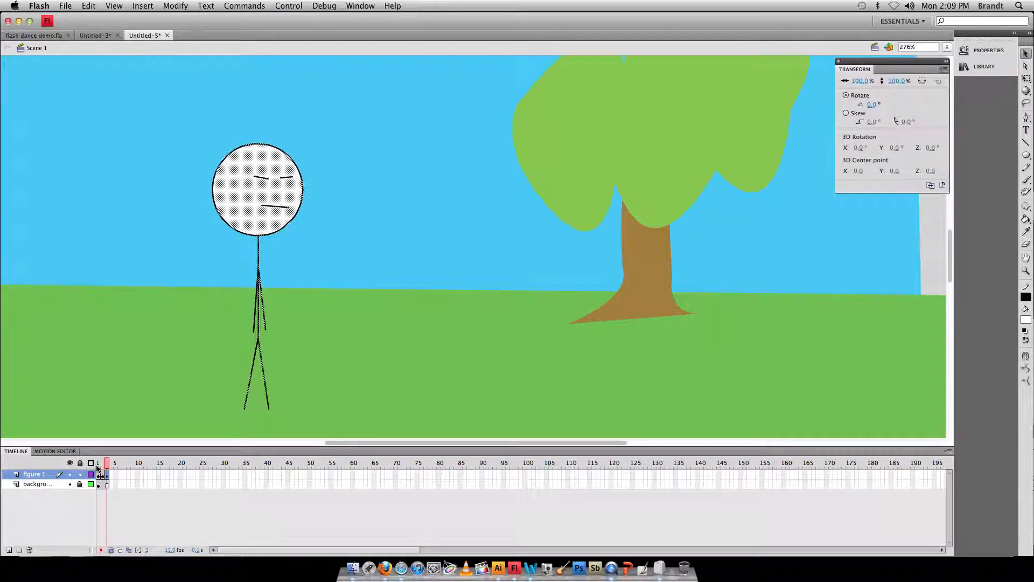
left_click(97, 467)
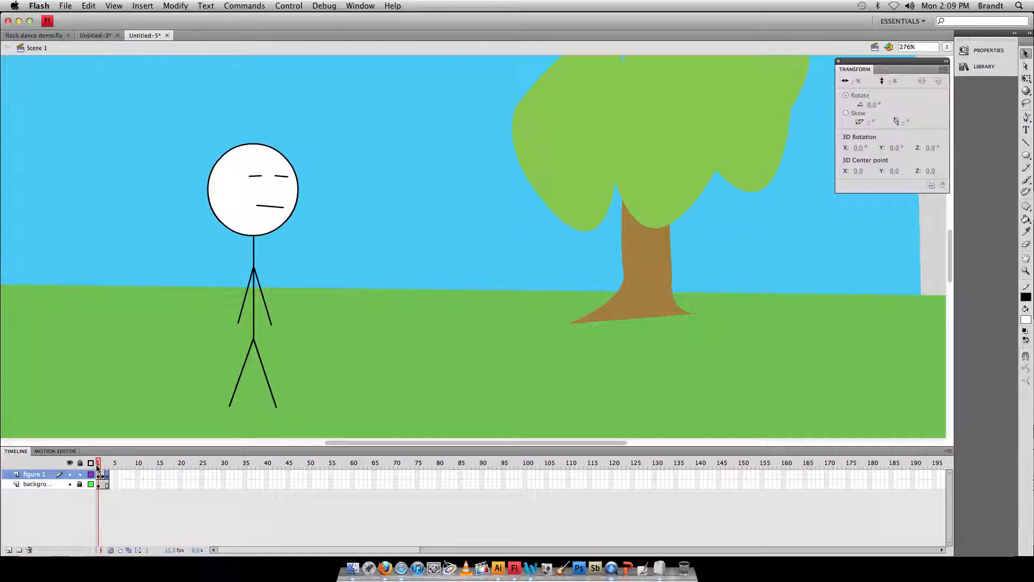
key("period")
key("period")
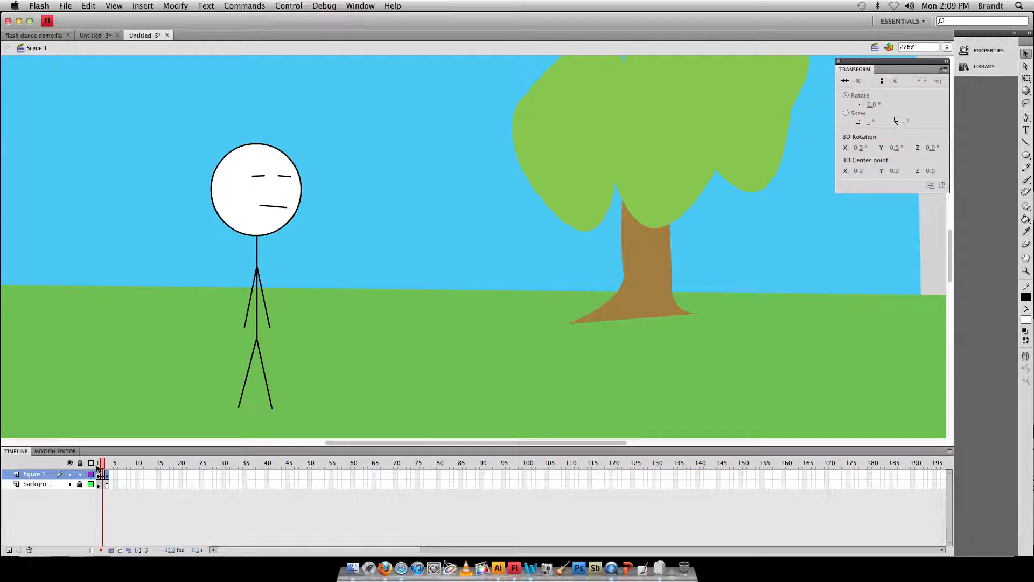
key("comma")
key("comma")
key("period")
key("period")
key("comma")
key("comma")
key("period")
key("period")
key("comma")
key("comma")
key("period")
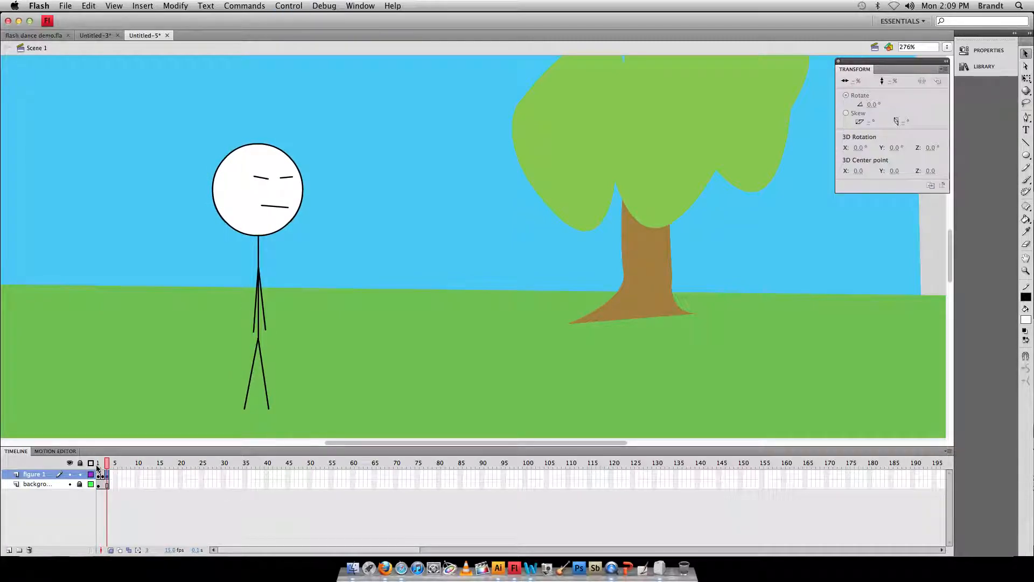
key("comma")
key("comma")
key("period")
key("period")
Turn on onion skinning and set its range to cover frames 1 to 3
left_click(111, 550)
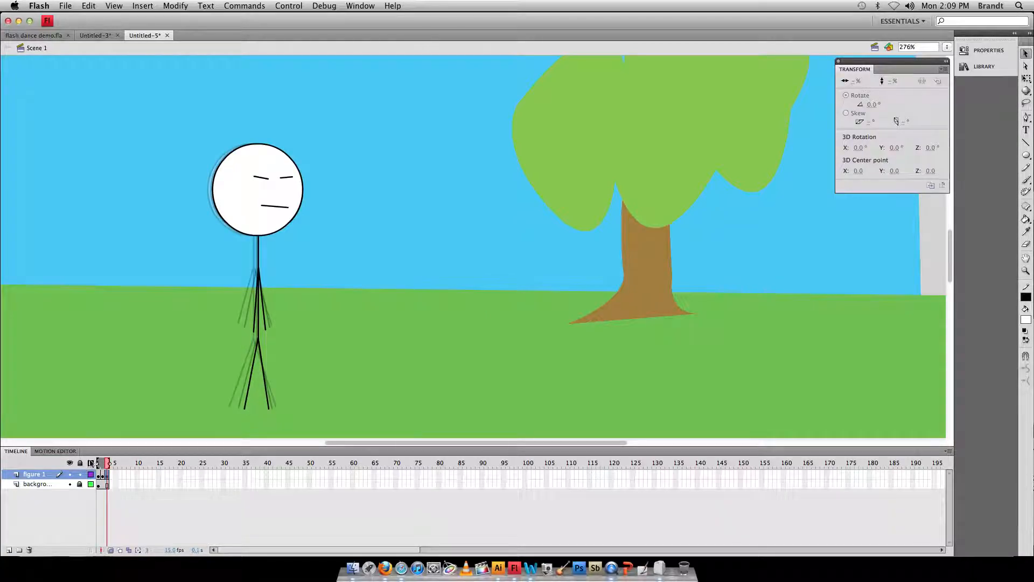
left_click(110, 550)
left_click(112, 550)
left_click(106, 464)
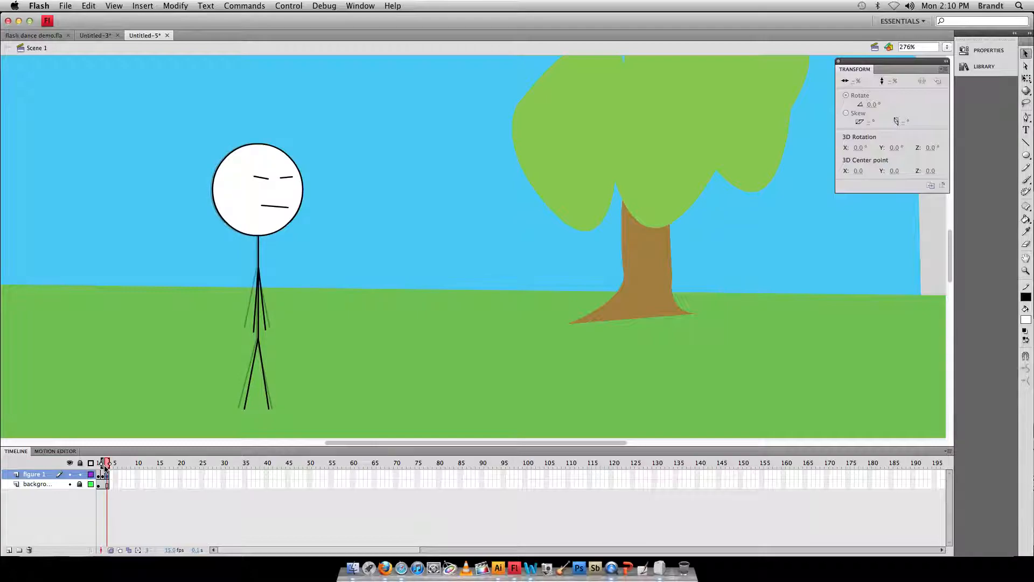
left_click(108, 465)
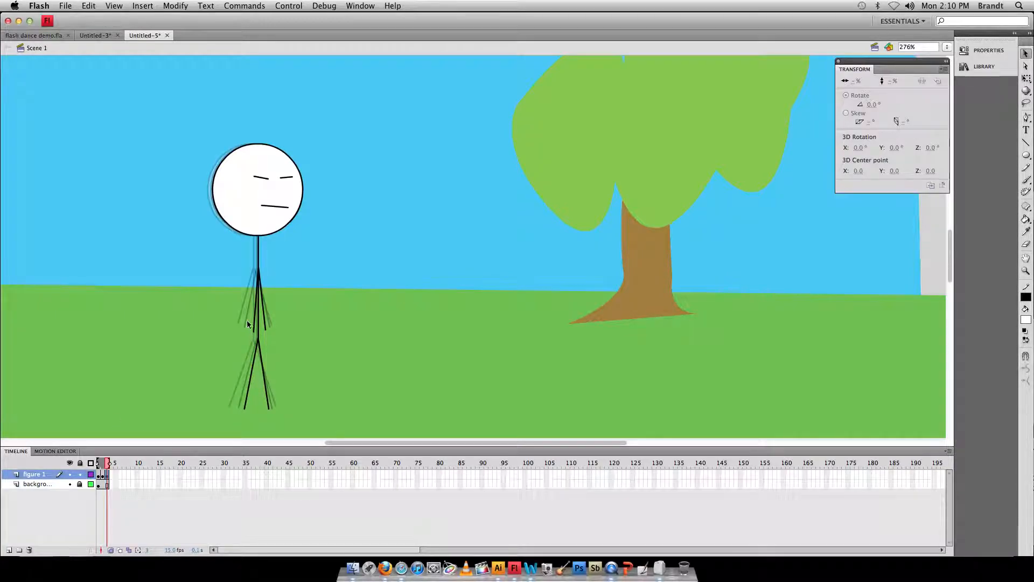
Examine the onion-skinned arms and legs up close, and frame the whole figure in the view
key("z")
left_click_drag(197, 272, 343, 422)
scroll(350, 356, "down", 1)
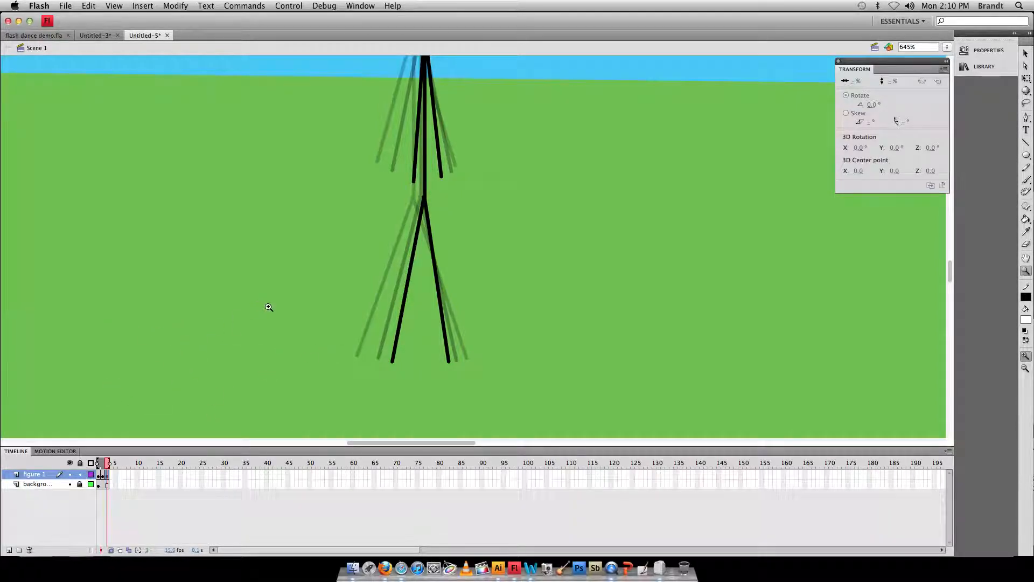
key("super+minus")
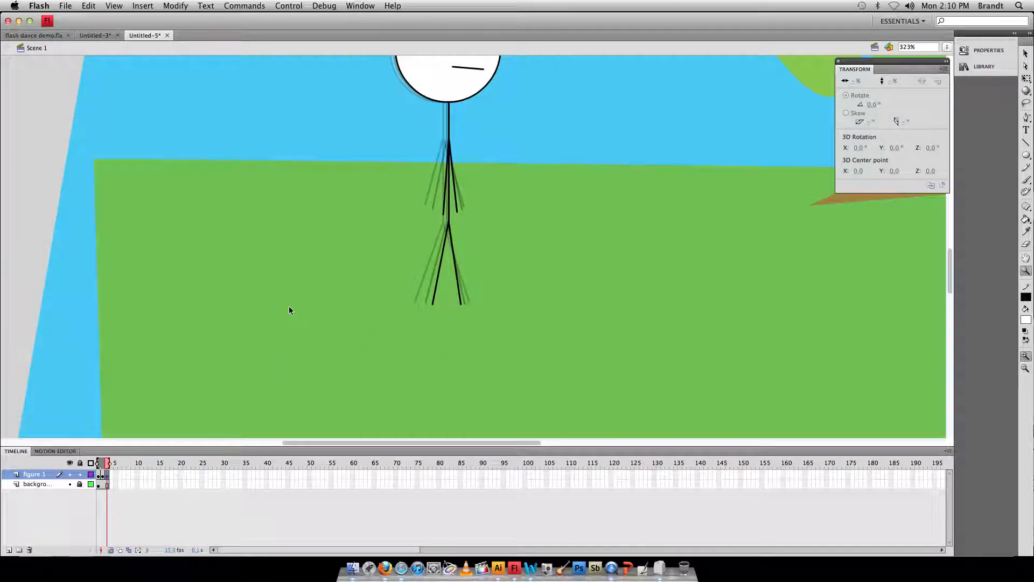
key("super+minus")
key("h")
left_click_drag(472, 186, 415, 253)
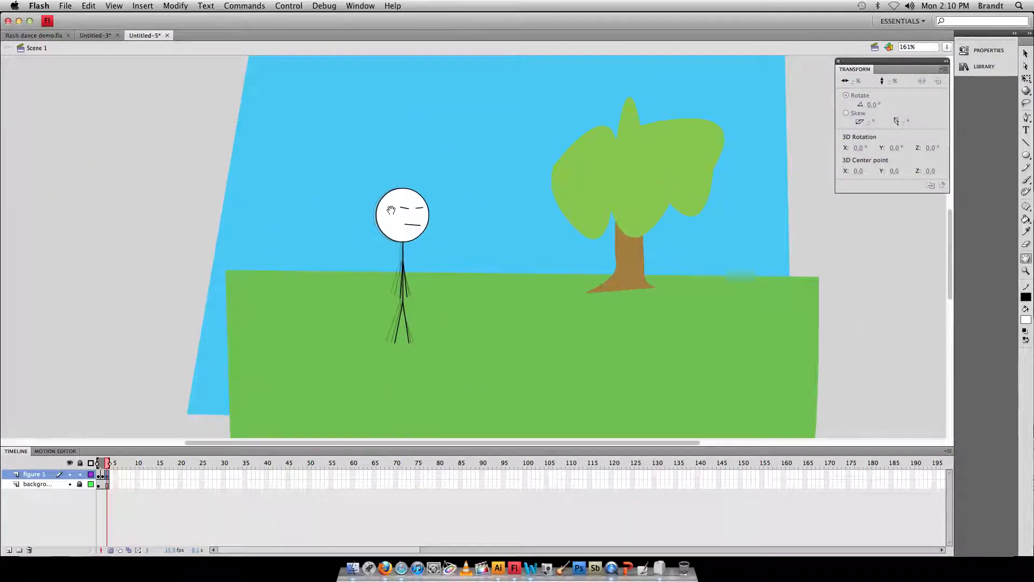
key("z")
left_click_drag(357, 183, 464, 359)
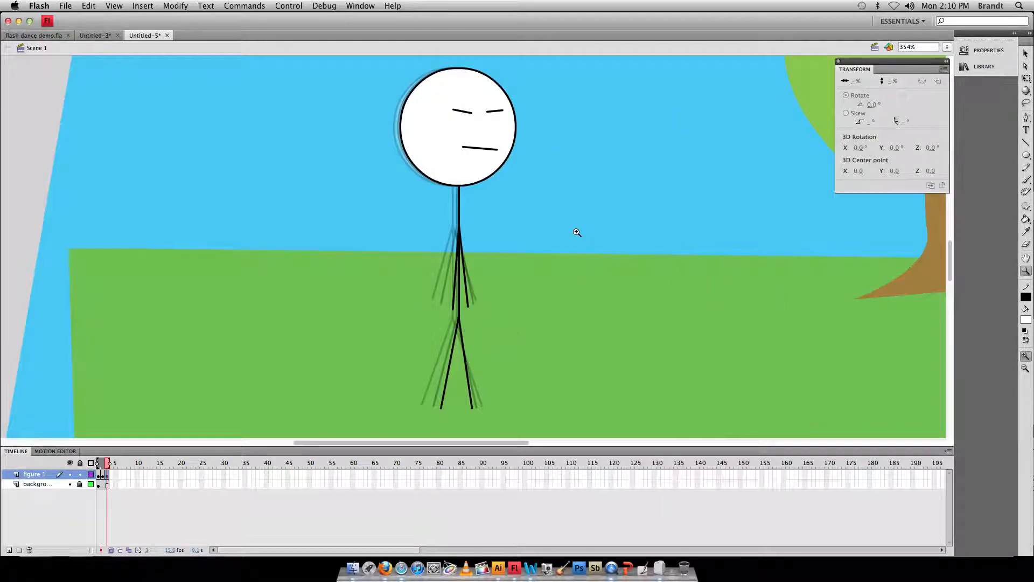
Insert a keyframe at frame 4 of the figure 1 layer with the Subselection tool active, and reselect frame 3
left_click(1028, 67)
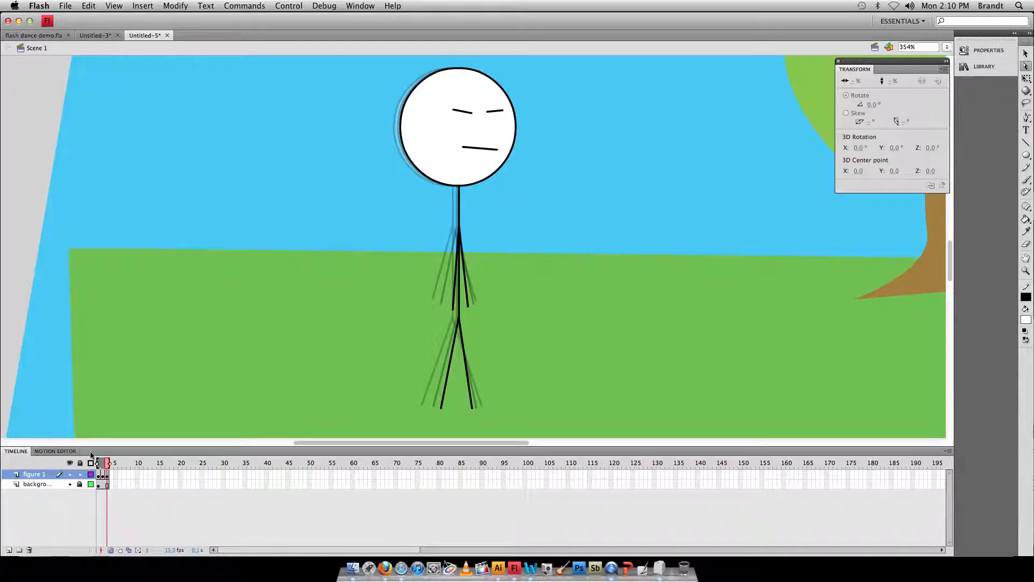
key("F6")
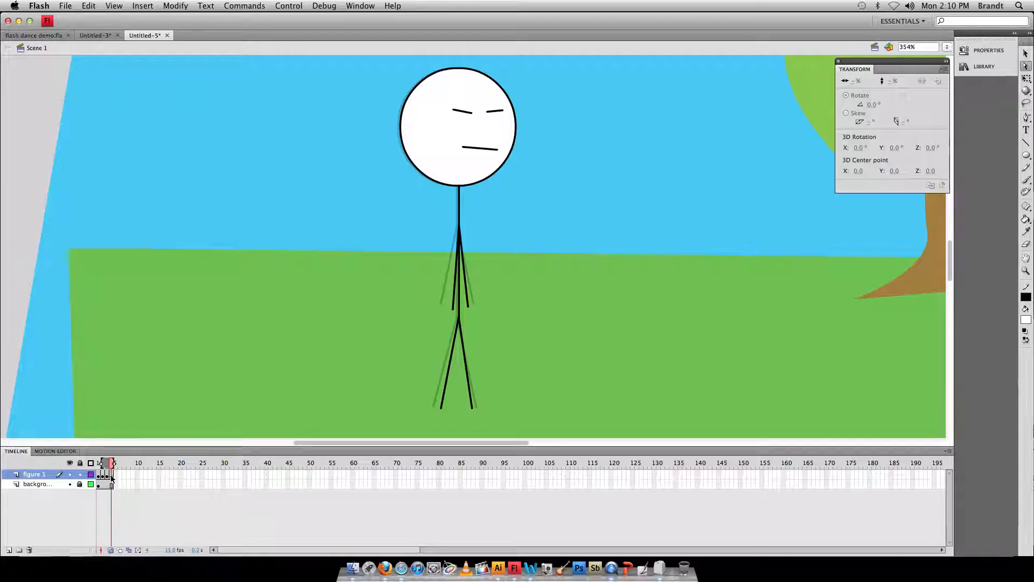
left_click(106, 476)
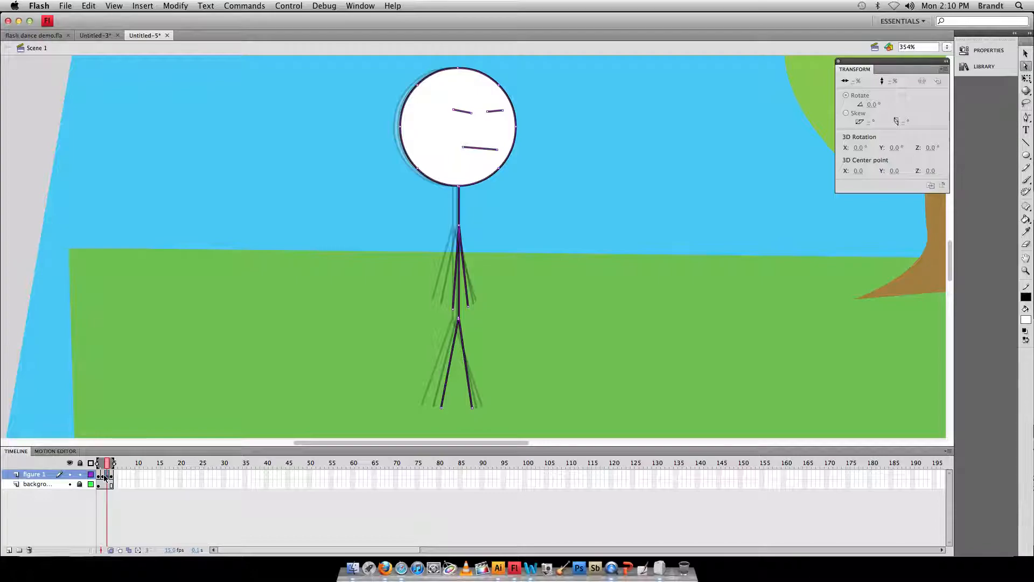
In frame 4 of the figure 1 layer, reposition the ends of the arms and legs for the next walking pose
left_click(112, 475)
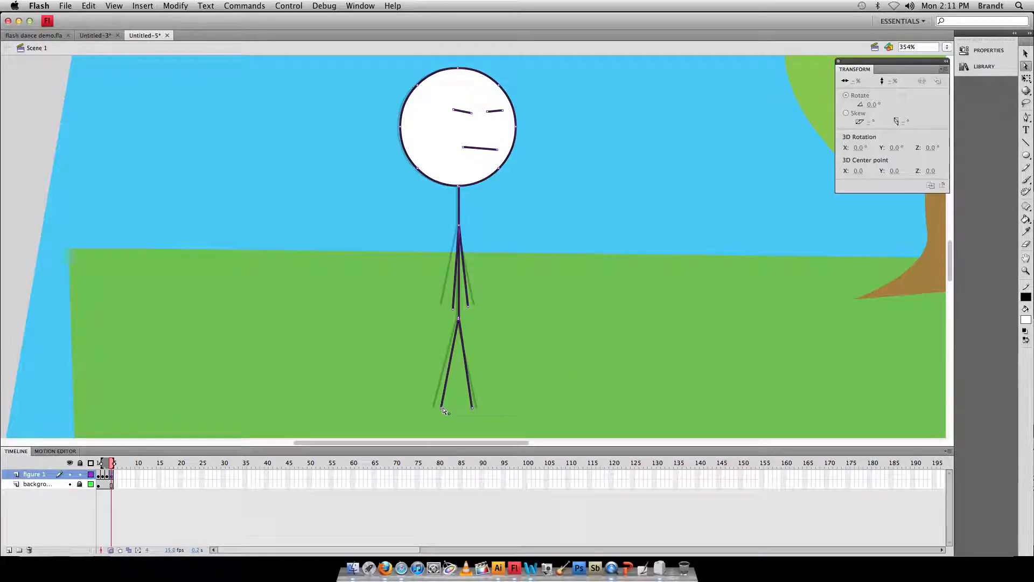
left_click_drag(446, 409, 464, 412)
mouse_move(453, 311)
left_mouse_down()
mouse_move(474, 312)
mouse_move(449, 312)
left_mouse_up()
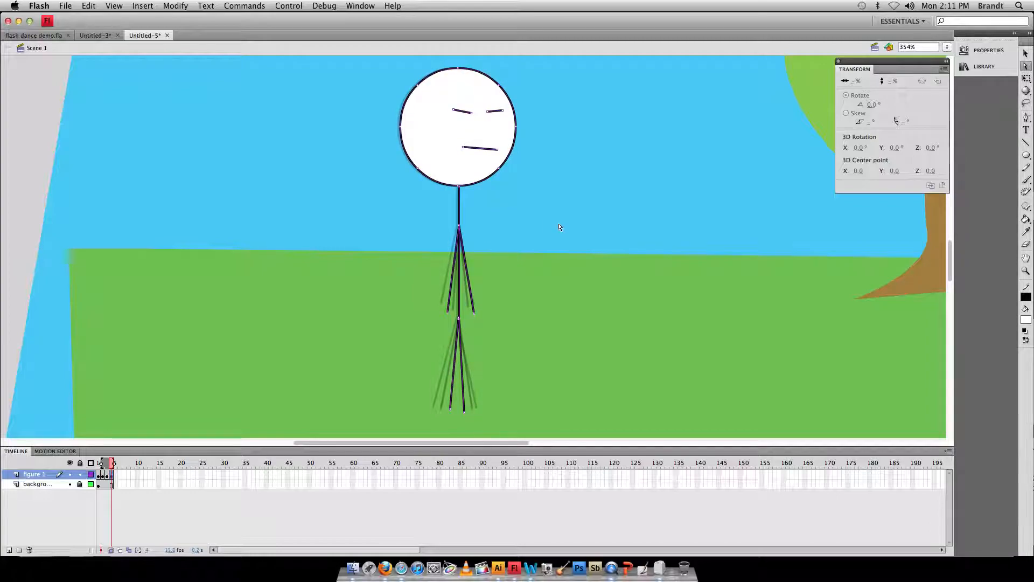
In frame 4, reshape the eye lines and mouth line slightly by moving their end points
left_click(474, 115)
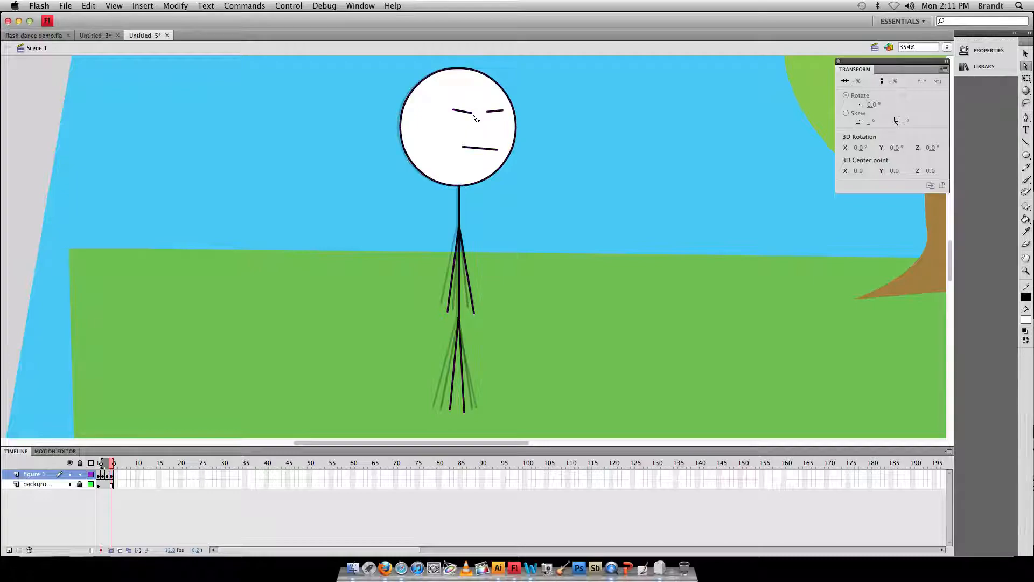
left_click_drag(473, 117, 506, 108)
left_click(486, 147)
left_click_drag(502, 148, 500, 148)
Select the whole figure in frame 4 with the Selection tool and nudge it slightly to the right
left_click(1030, 53)
left_click(1030, 53)
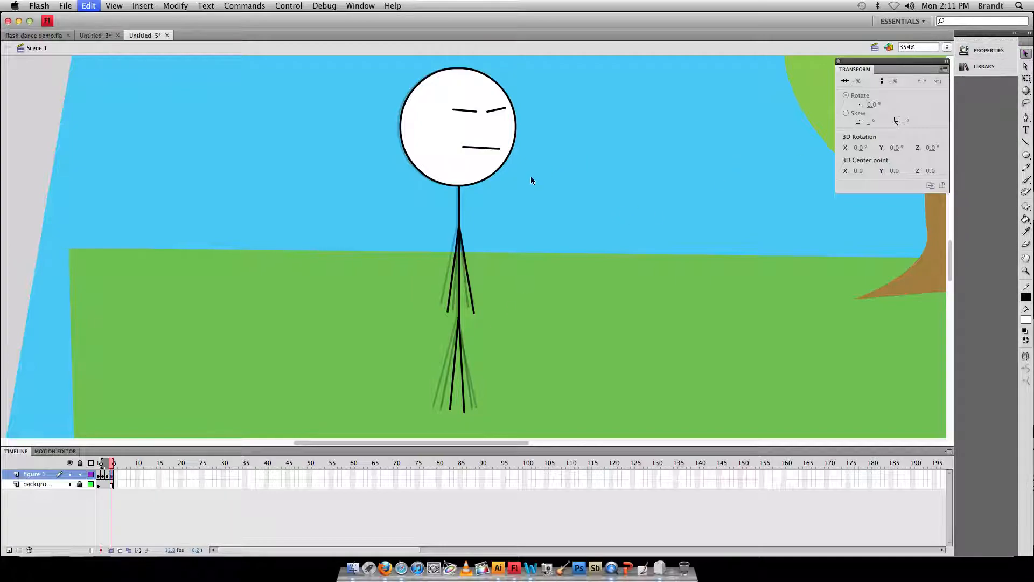
key("super+a")
key("Left")
key("Right")
key("Right")
key("Right")
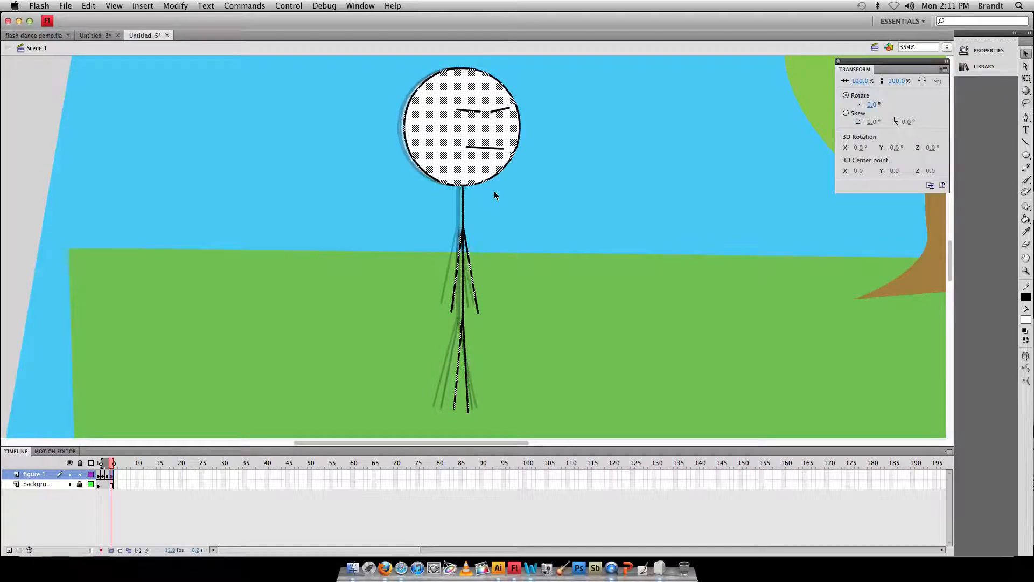
Insert a keyframe at frame 5 and spread the figure's arms and legs wider apart with the Subselection tool
left_click(1026, 66)
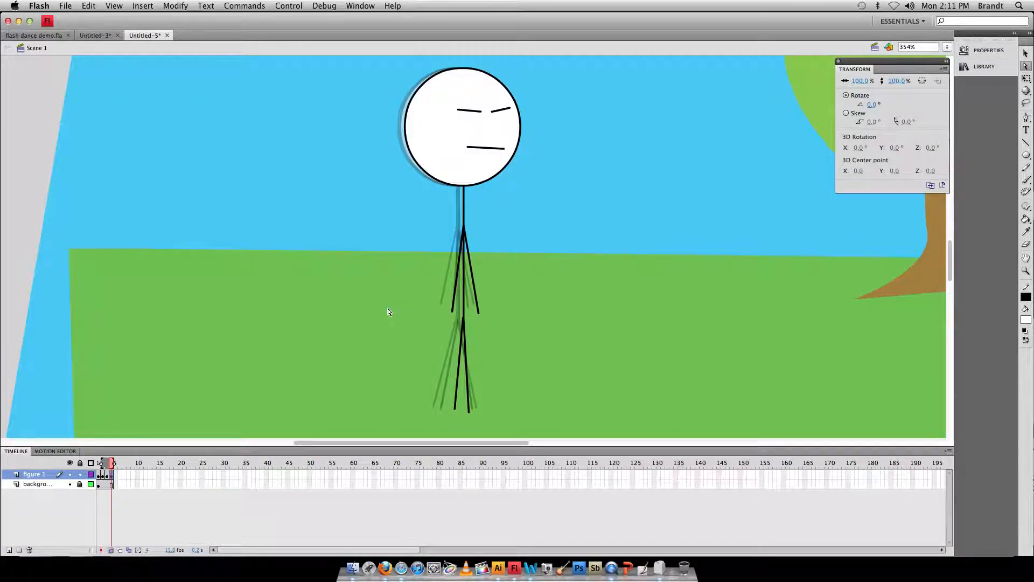
key("F6")
left_click_drag(452, 312, 487, 310)
mouse_move(455, 410)
left_mouse_down()
mouse_move(445, 409)
mouse_move(481, 410)
mouse_move(444, 413)
left_mouse_up()
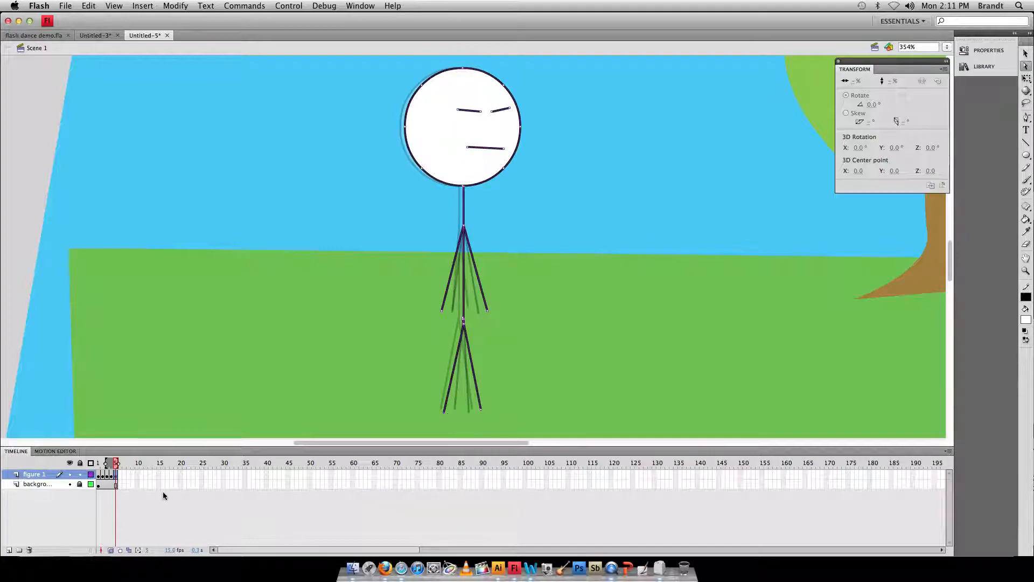
Step back and forth through frames 1 to 5 to examine the figure's walking motion
key("comma")
key("comma")
key("comma")
key("comma")
key("period")
key("period")
key("comma")
key("comma")
key("period")
key("period")
key("period")
key("period")
key("comma")
key("period")
key("comma")
key("comma")
key("comma")
key("comma")
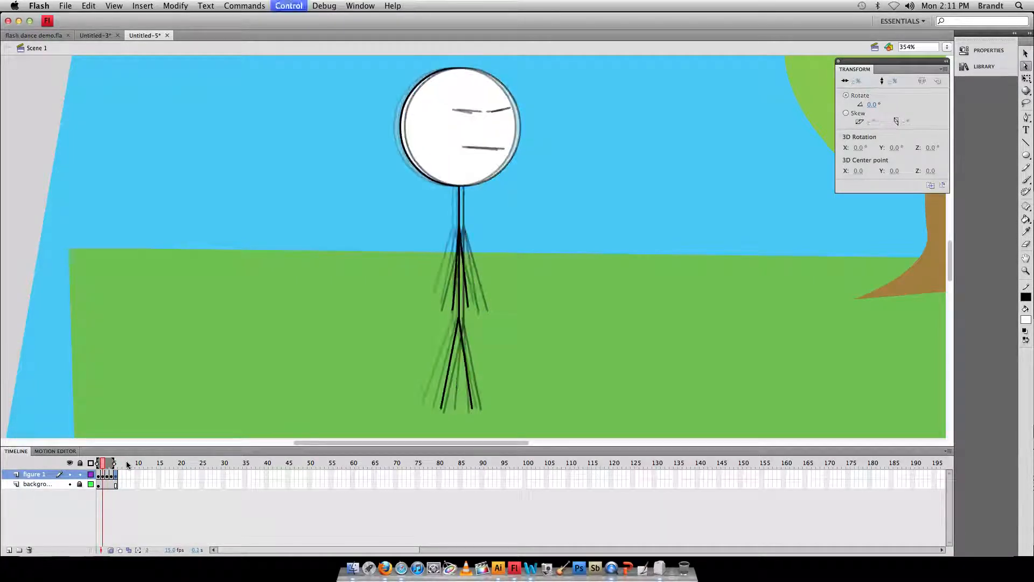
key("period")
key("period")
key("period")
key("period")
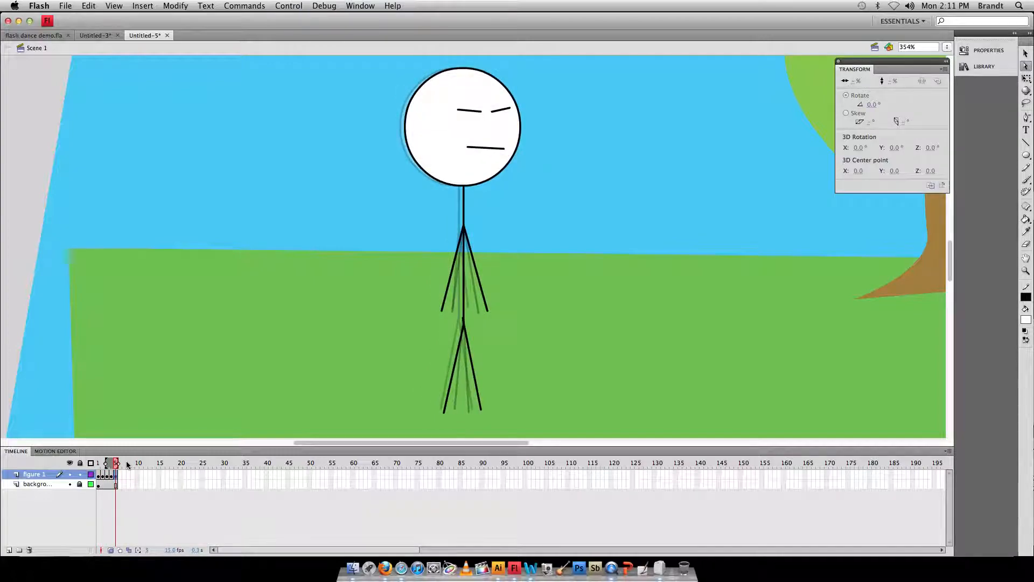
Nudge the whole figure in frame 5 slightly to the right and insert a keyframe at frame 6
key("v")
key("super+a")
key("Right")
key("Right")
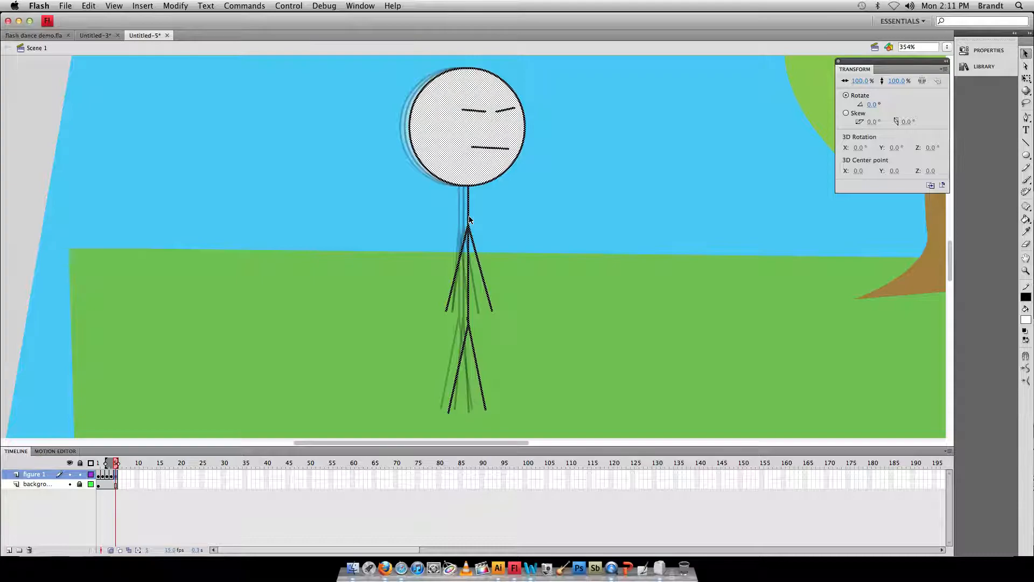
left_click(539, 285)
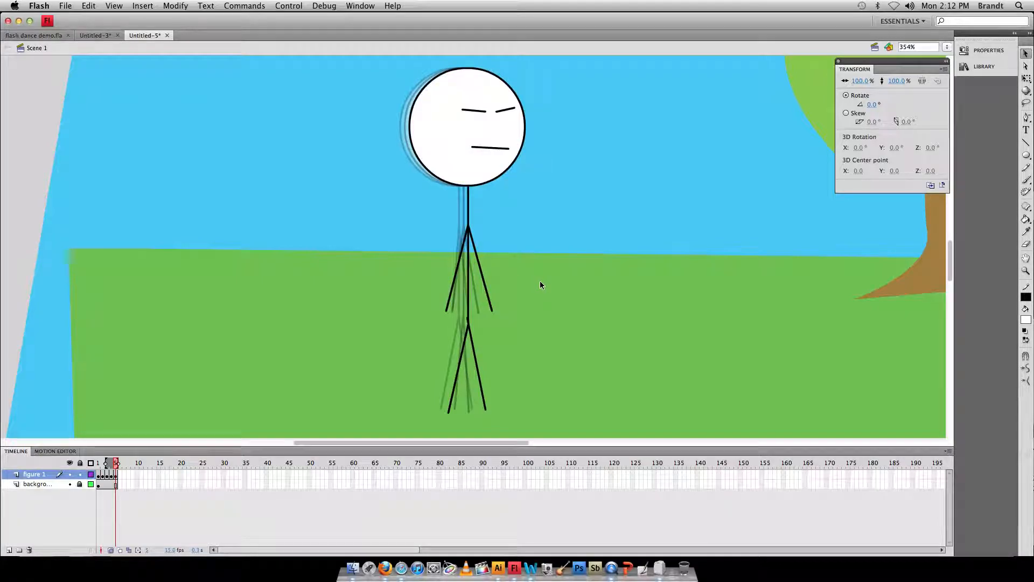
key("F6")
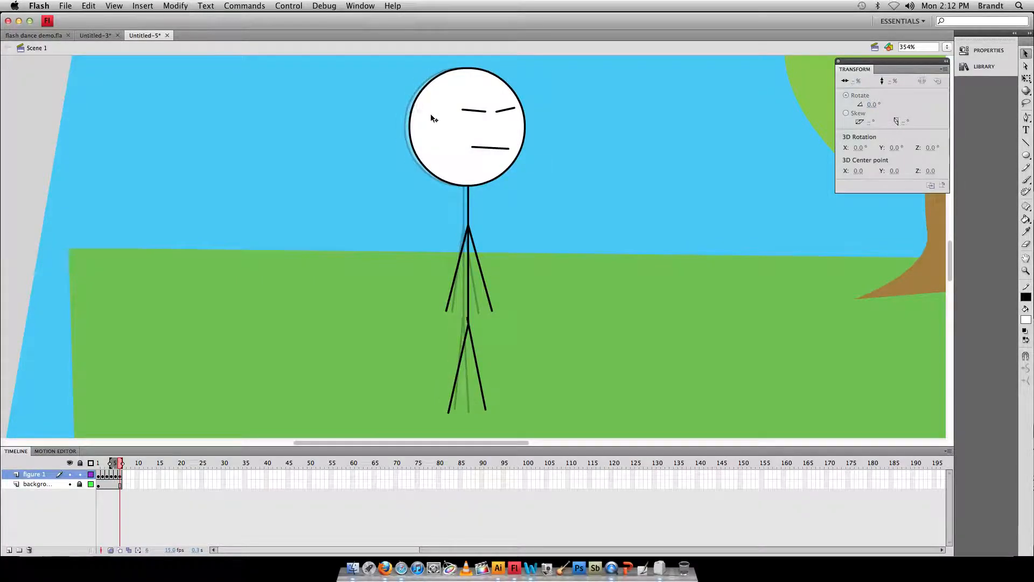
Return the playhead to frame 1, test the movie to check the walk, and close the preview
left_click_drag(119, 465, 98, 465)
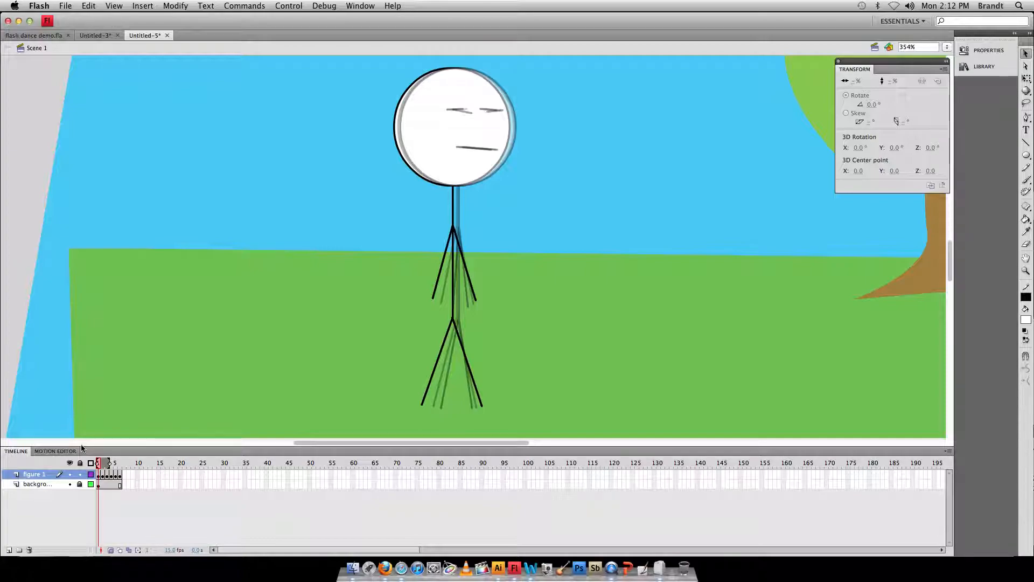
left_click(1026, 167)
key("super+Return")
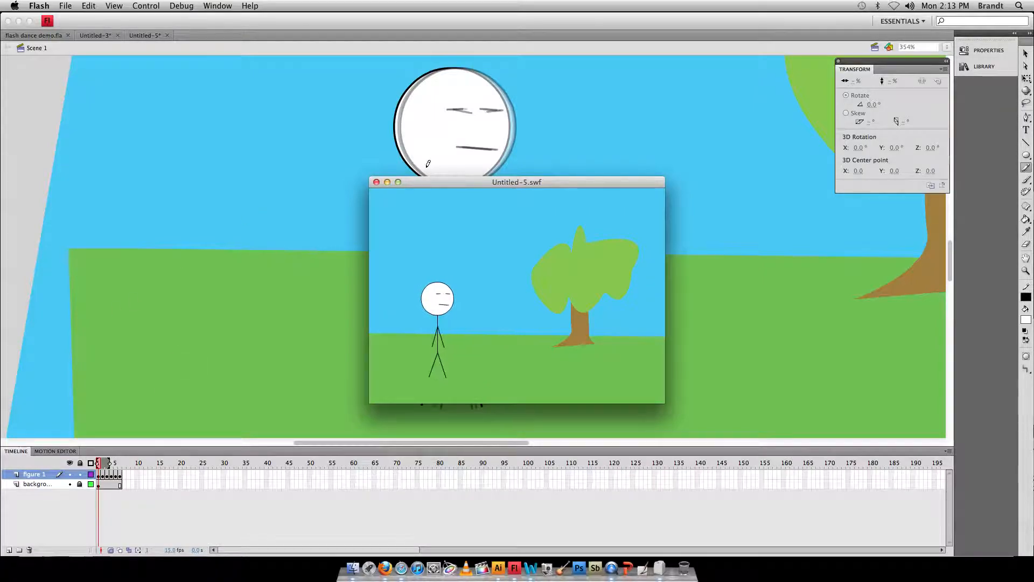
left_click(376, 182)
In the flash dance demo.fla document, clear the Background layer's frames from frame 15 to 150
left_click(105, 35)
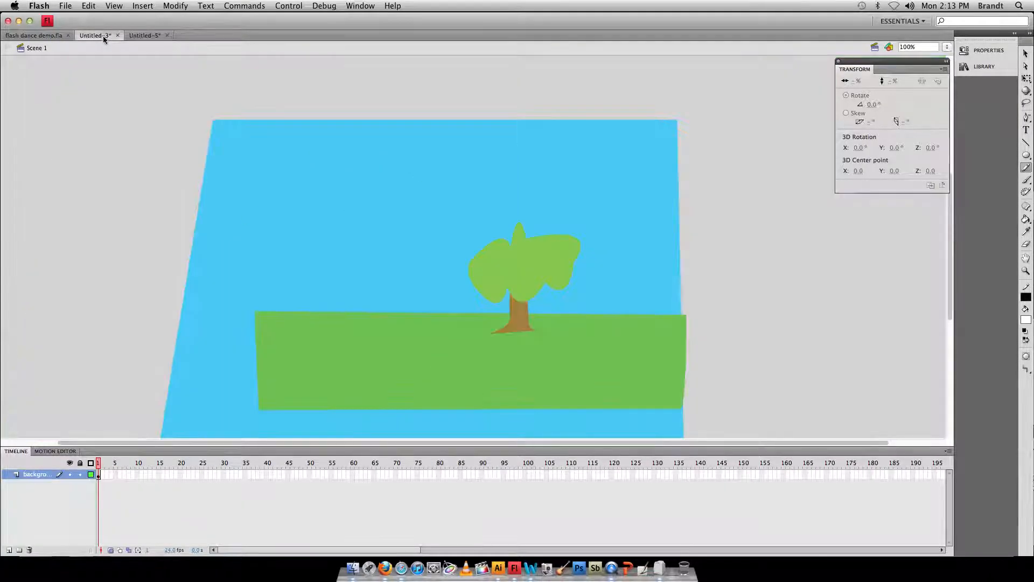
left_click(34, 35)
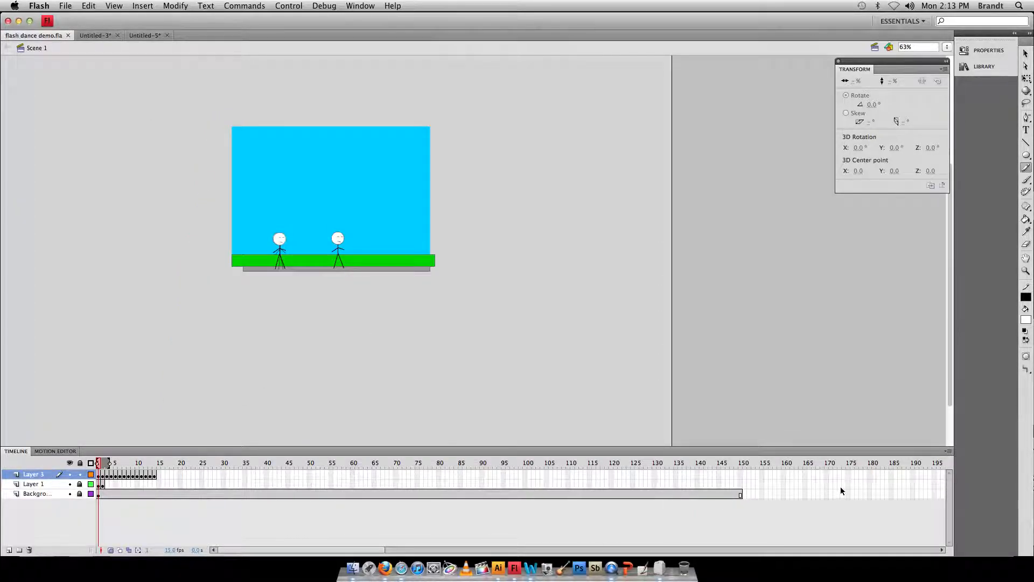
key("v")
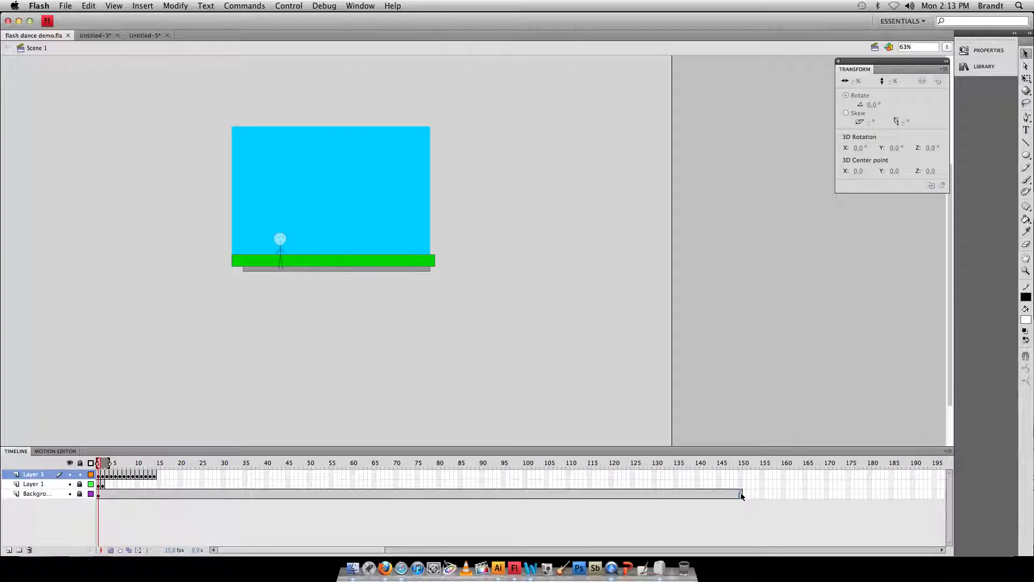
left_click(741, 494)
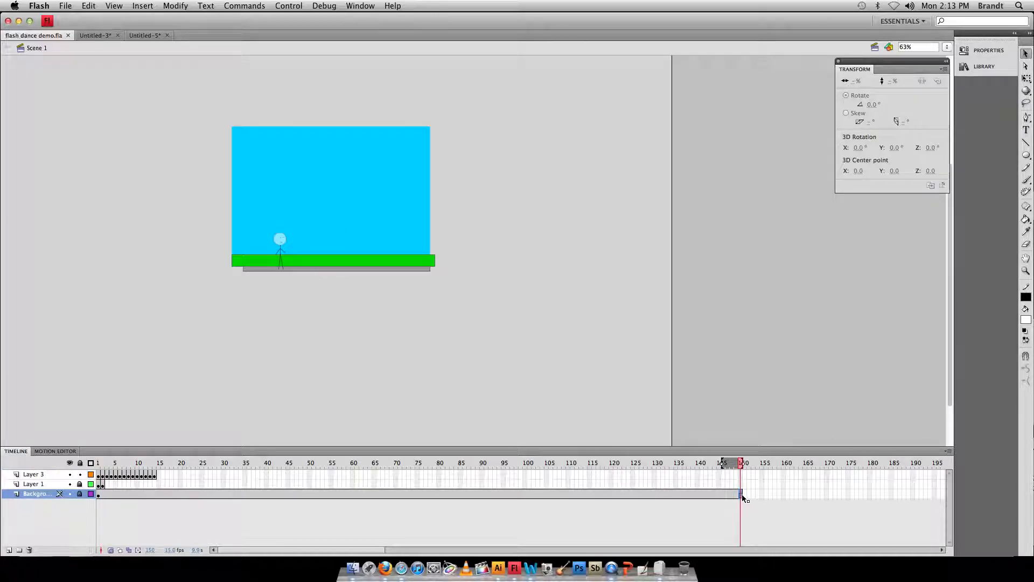
left_click(157, 494, "shift")
right_click(157, 494)
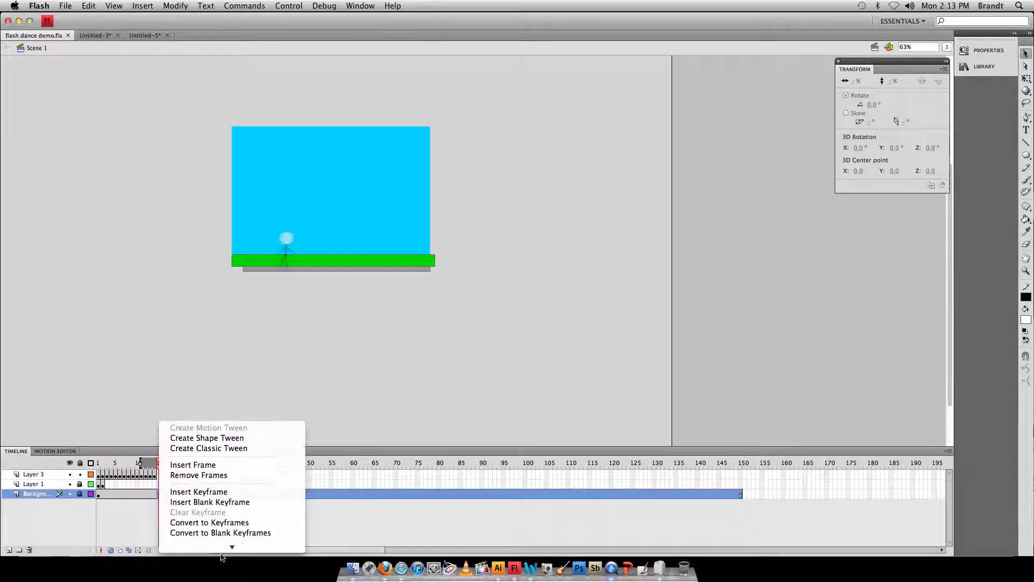
scroll(218, 514, "down", 4)
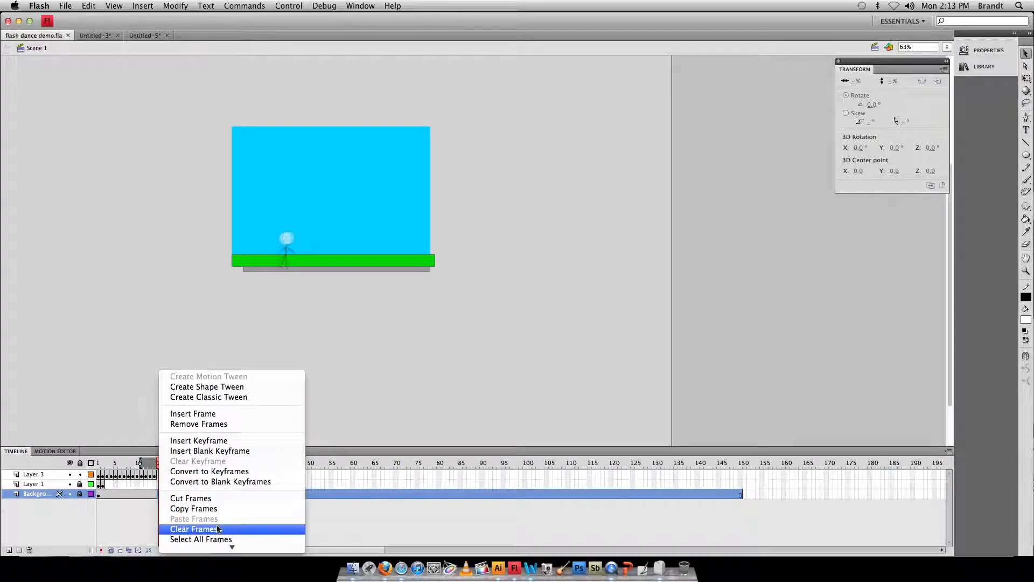
left_click(218, 528)
Test the flash dance demo movie, select frame 20 of the Background layer, and test it again, closing each preview
key("super+Return")
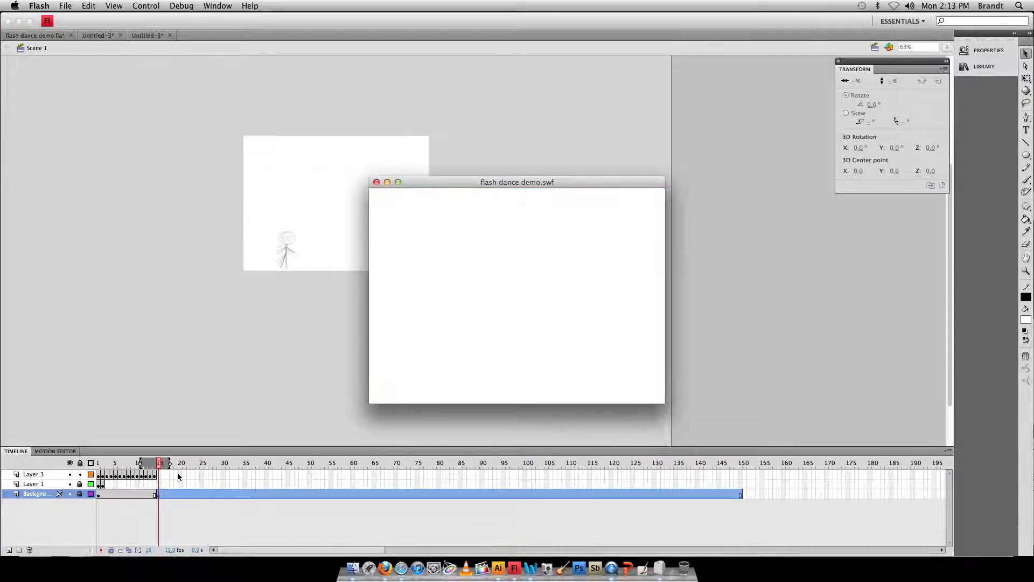
key("super+w")
left_click(181, 494)
key("super+Return")
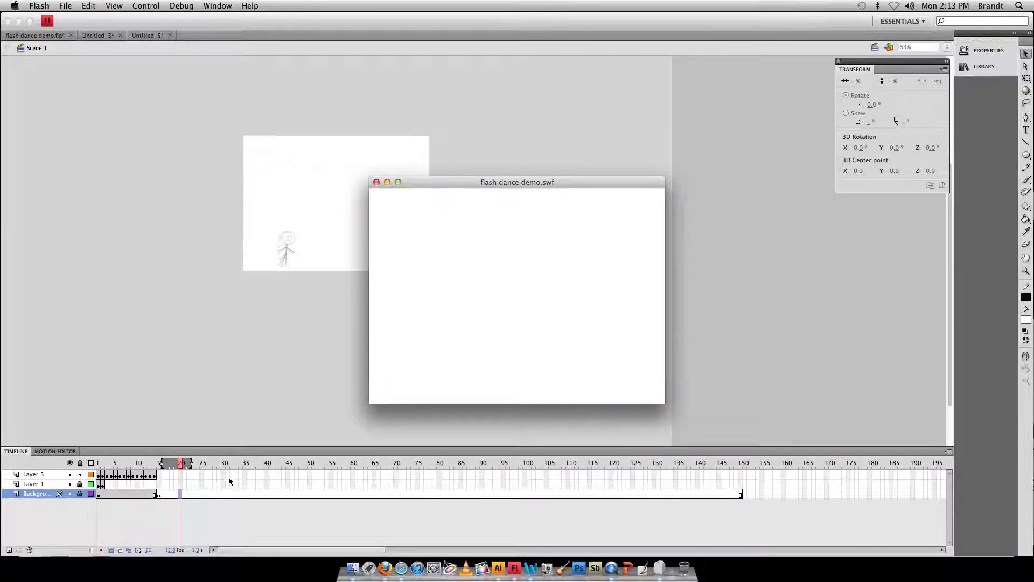
left_click(376, 182)
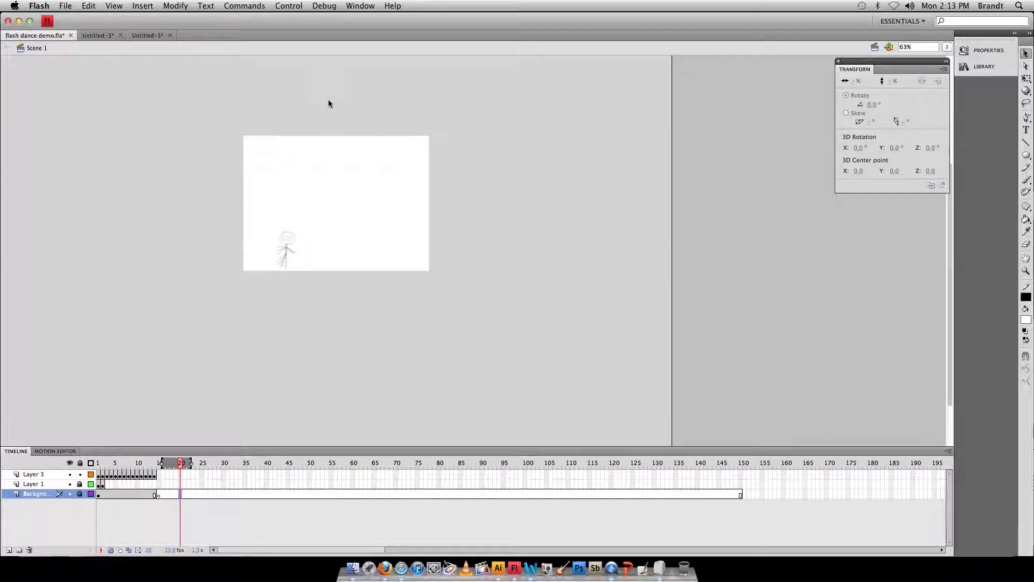
Return to the Untitled-5 document and bring the whole scene into view
left_click(156, 35)
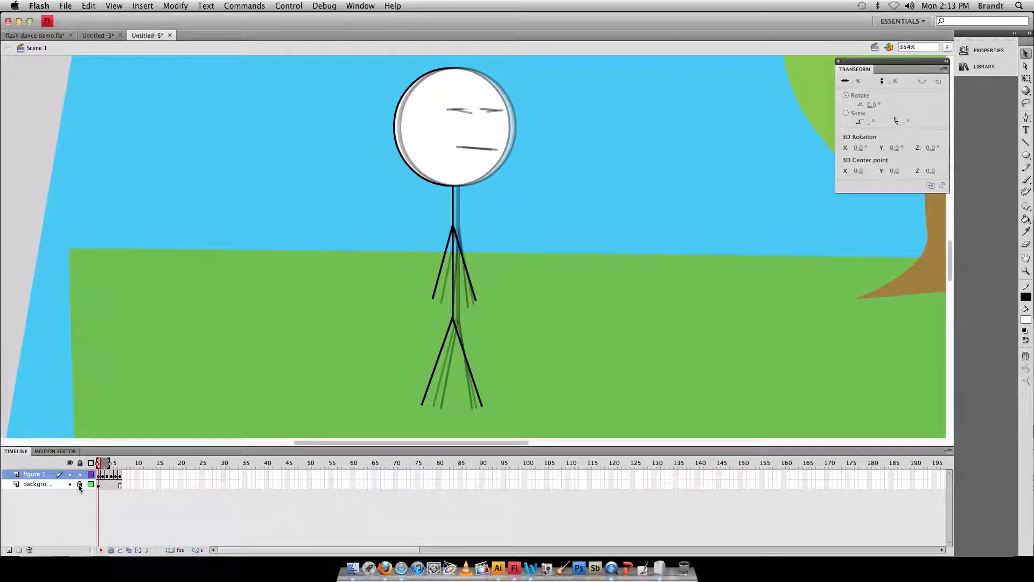
key("super+minus")
key("super+minus")
key("super+minus")
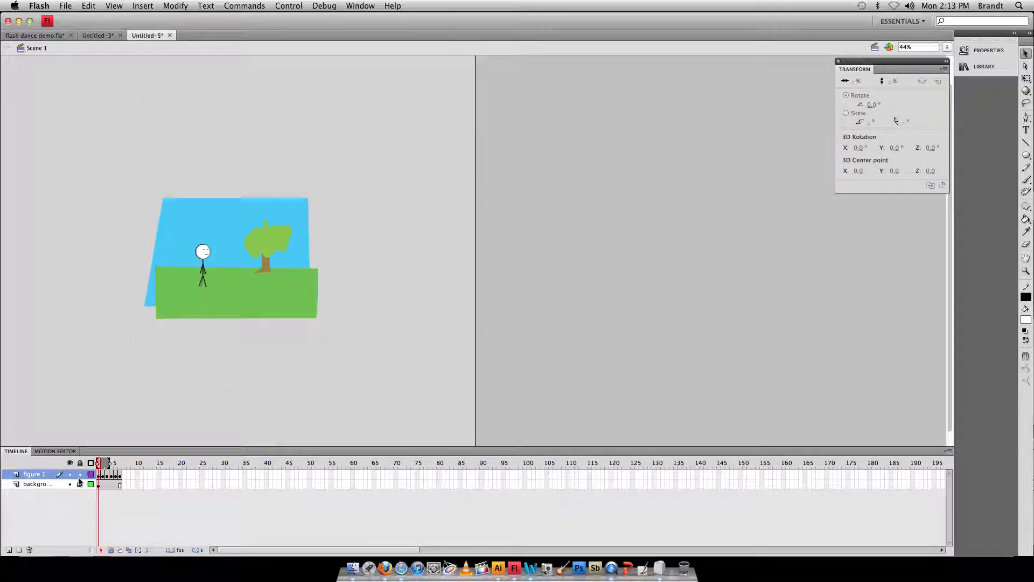